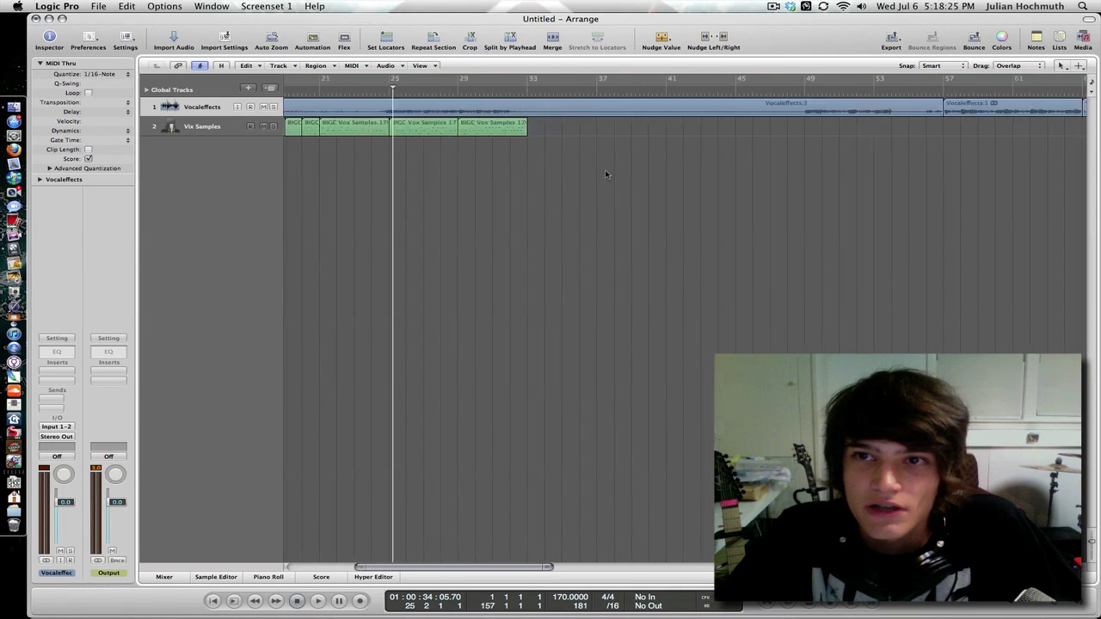
# Make the track lanes taller and select the Vix Samples track.
pyautogui.hotkey('ctrl', 'Left')
pyautogui.hotkey('ctrl', 'Left')
pyautogui.hotkey('ctrl', 'Left')
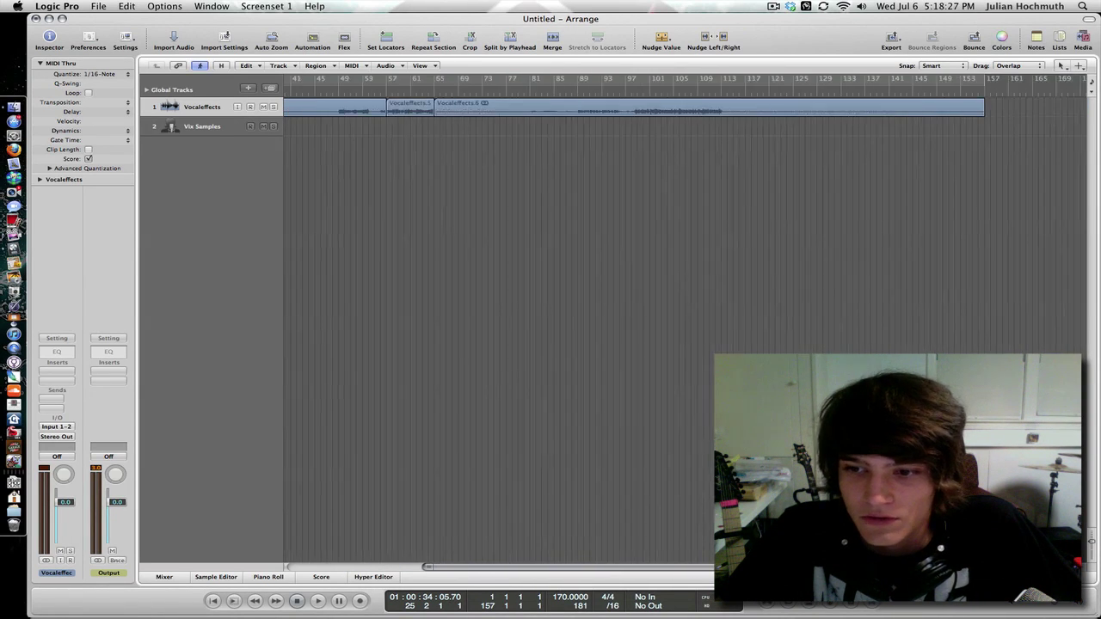
pyautogui.moveTo(1092, 543); pyautogui.dragTo(1093, 545)
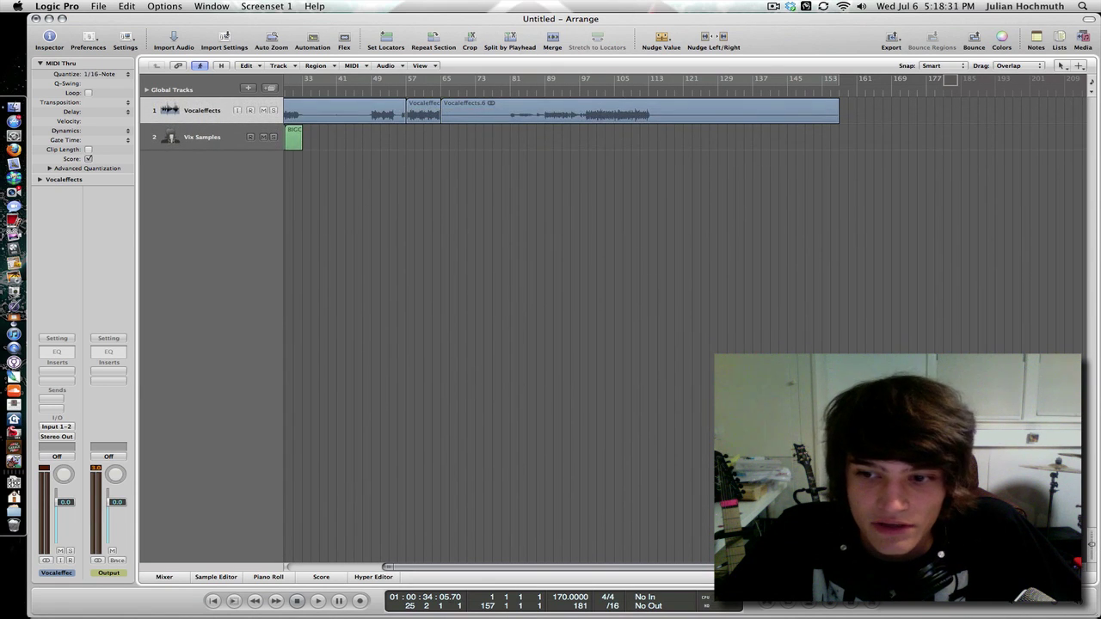
pyautogui.hotkey('ctrl', 'Right')
pyautogui.hotkey('ctrl', 'Right')
pyautogui.hscroll(-5, 602, 327)
pyautogui.click(200, 142)
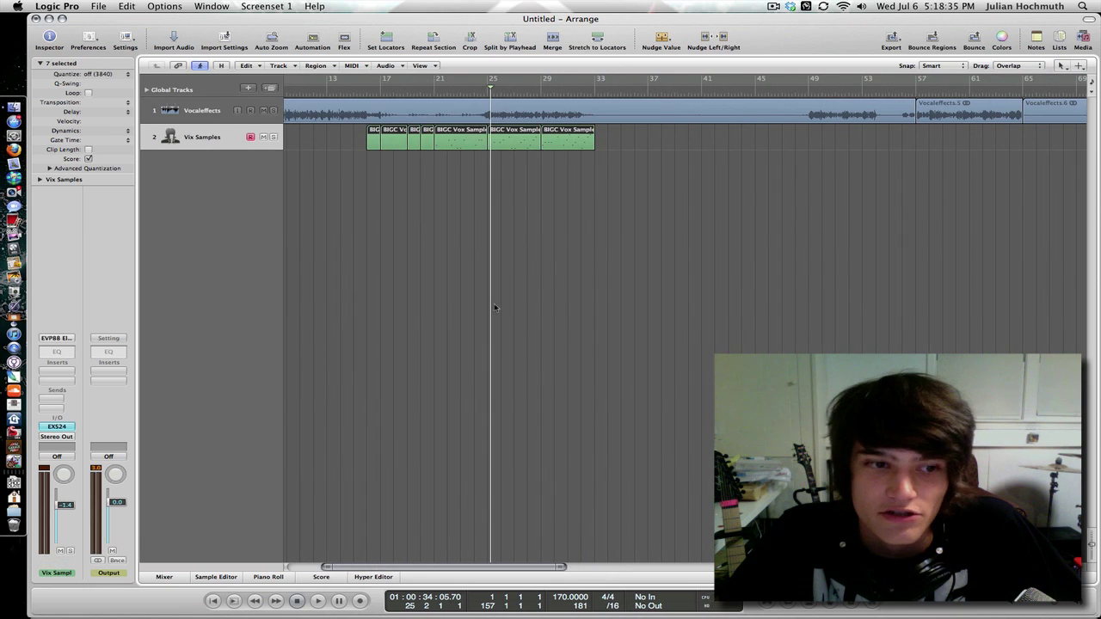
pyautogui.click(608, 274)
# Select the Vocaleffects.5 region in the arrangement.
pyautogui.hscroll(2, 803, 213)
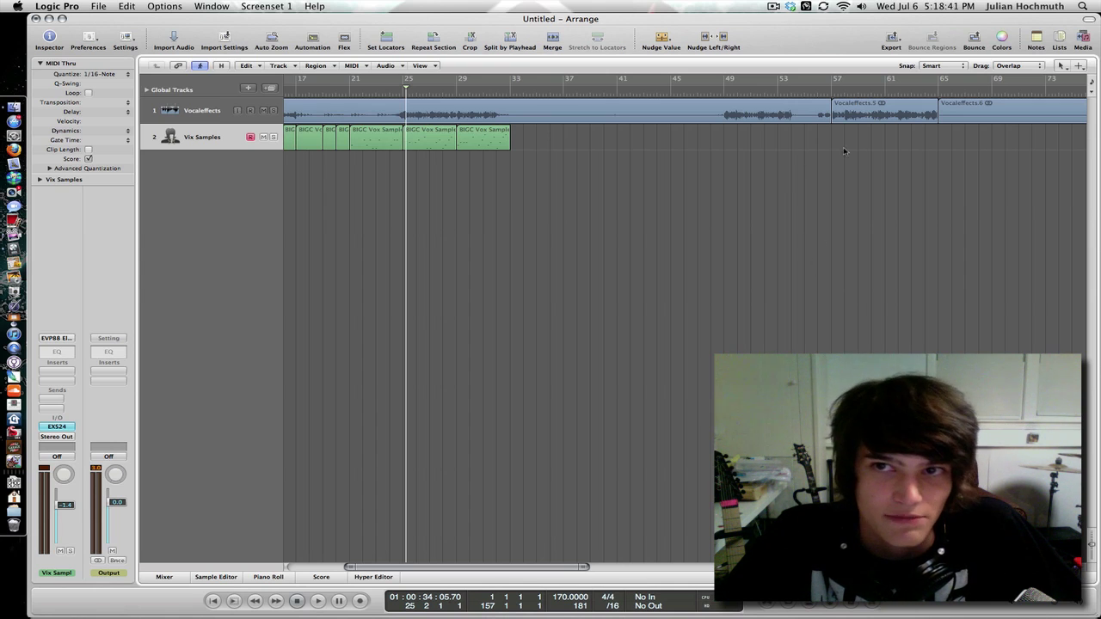
pyautogui.click(884, 116)
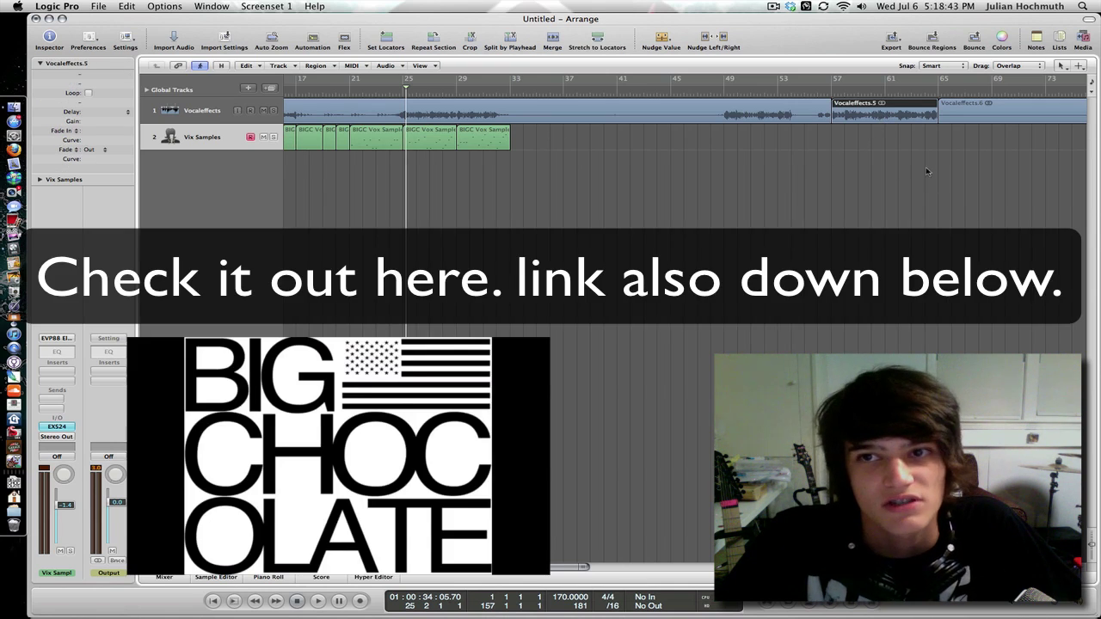
pyautogui.click(851, 190)
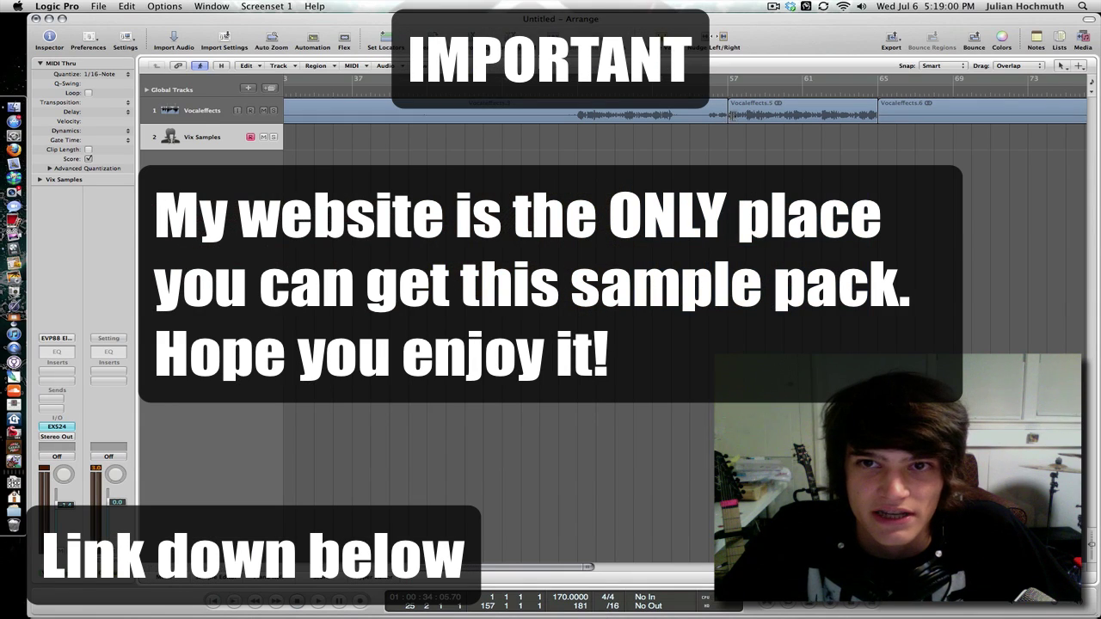
pyautogui.click(732, 115)
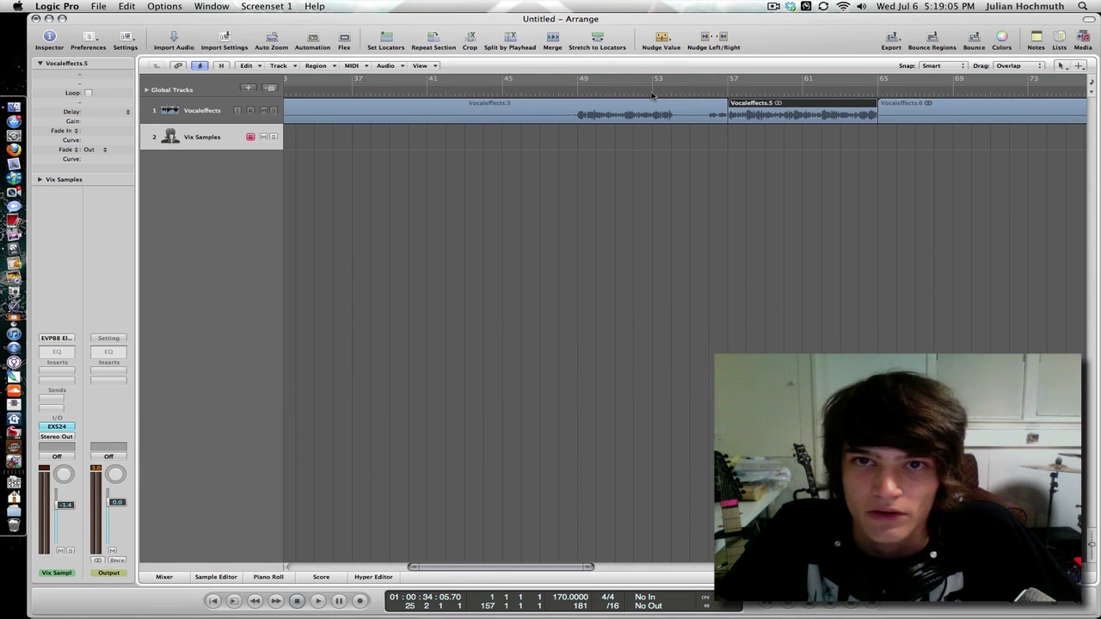
# Play the arrangement from around bar 52 and adjust the playback volume.
pyautogui.doubleClick(647, 89)
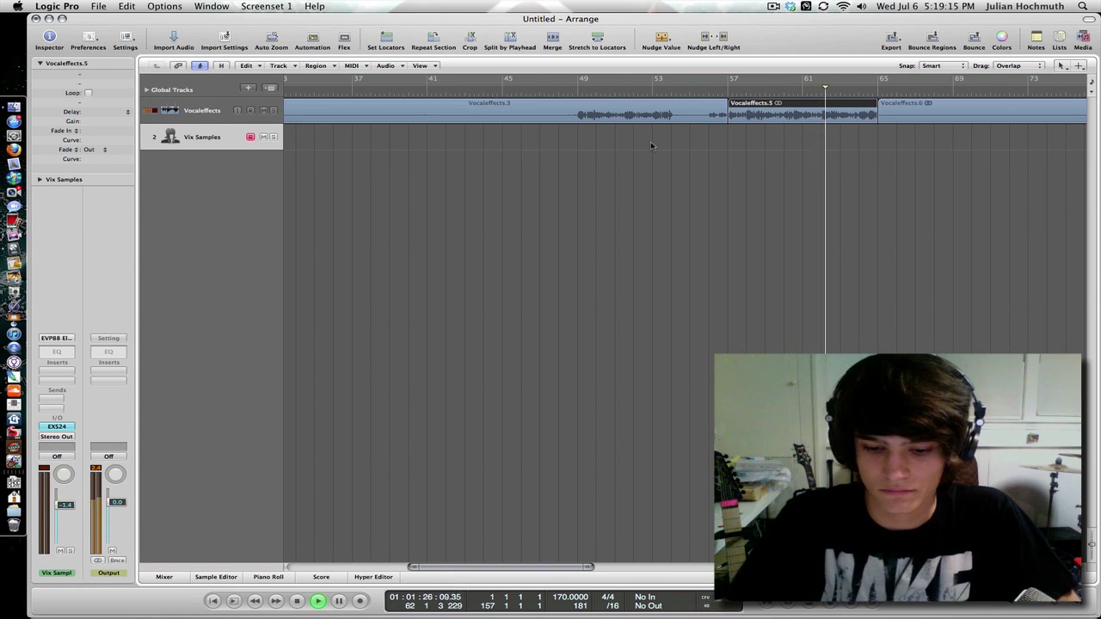
pyautogui.press('F12')
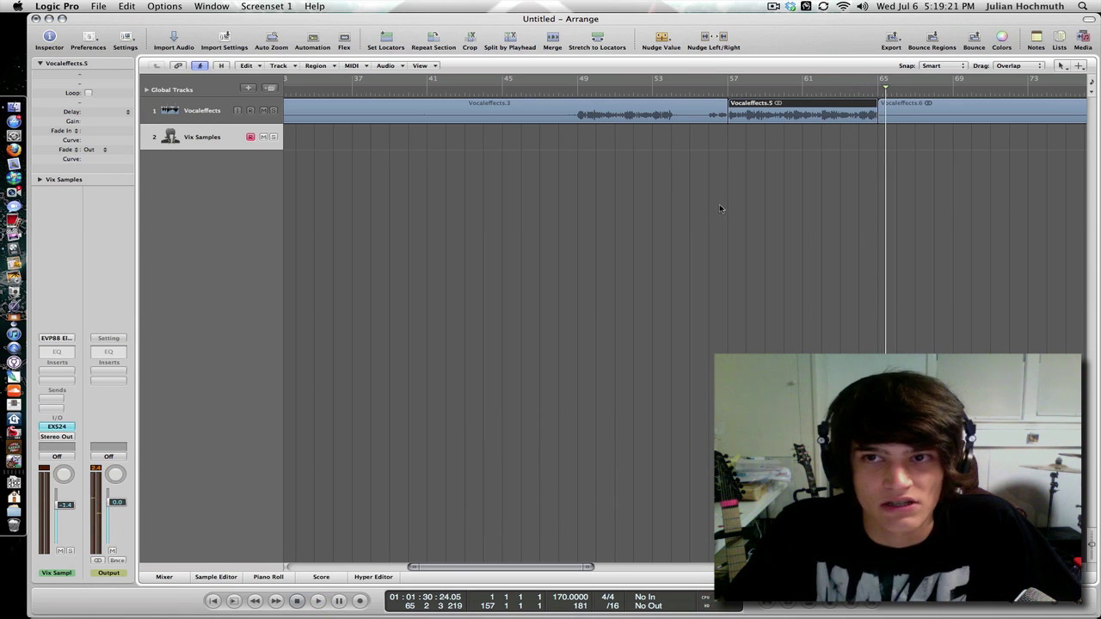
pyautogui.hscroll(-10, 721, 208)
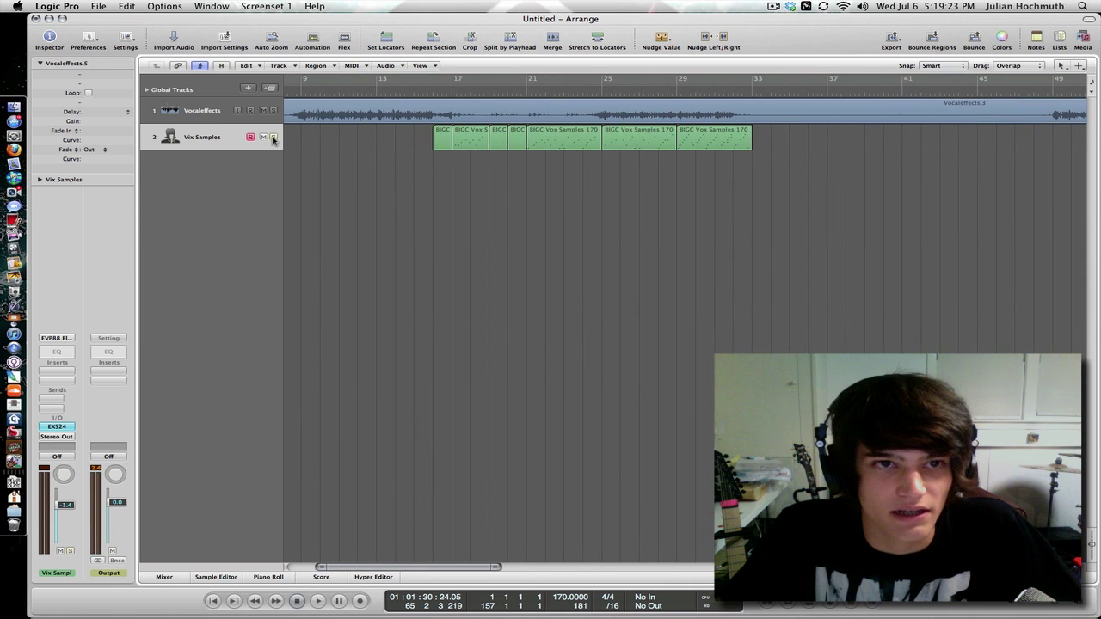
# Play the Vix Samples vocal chops from bar 17.
pyautogui.doubleClick(449, 93)
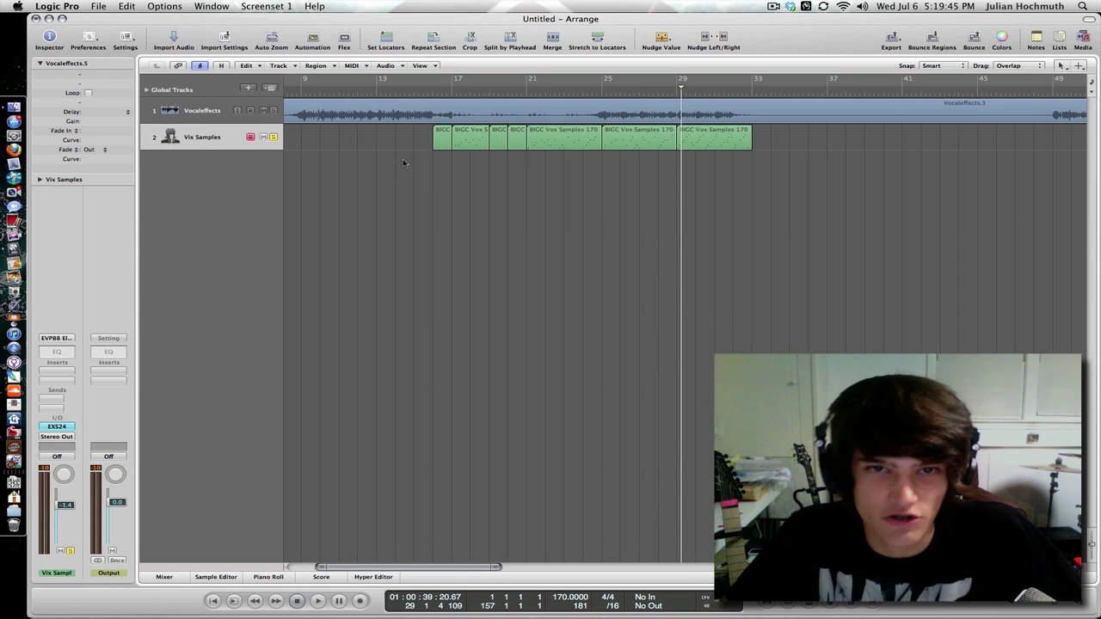
pyautogui.moveTo(743, 248); pyautogui.dragTo(588, 146)
pyautogui.click(581, 183)
pyautogui.hscroll(10, 935, 298)
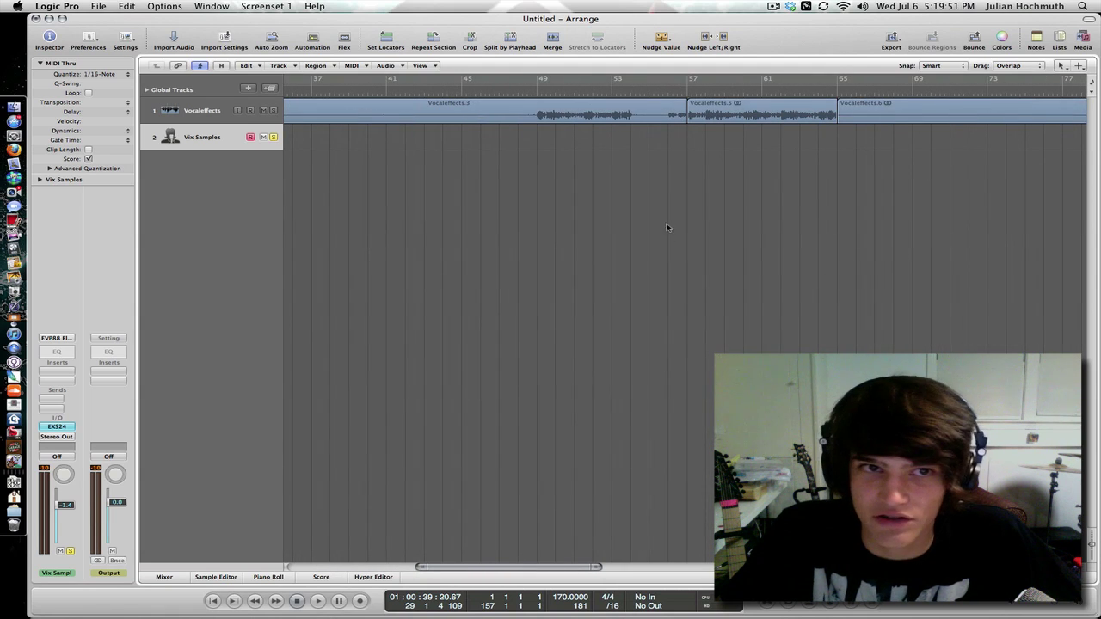
# Delete all seven Vix Samples regions, then undo the deletion.
pyautogui.hscroll(-8, 658, 215)
pyautogui.click(198, 140)
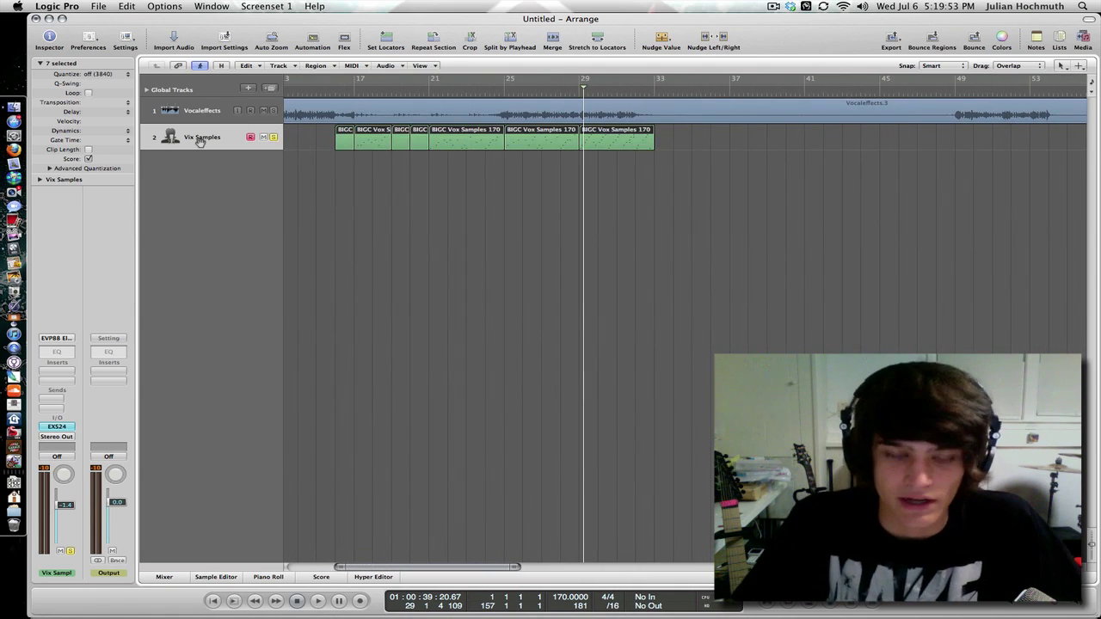
pyautogui.press('Delete')
pyautogui.press('super+z')
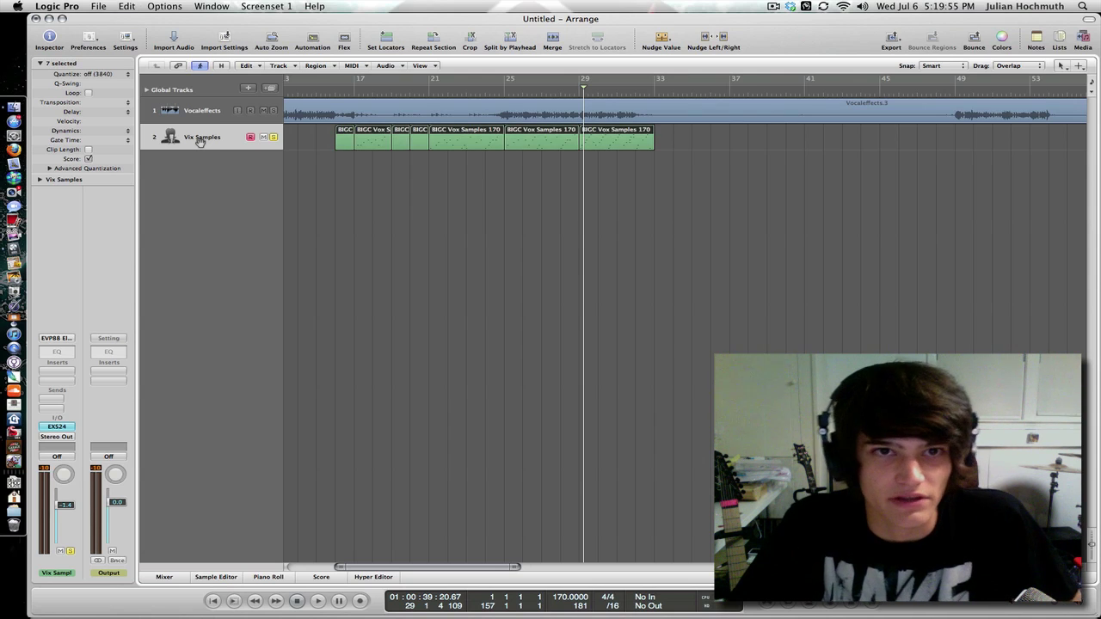
# Move the Vocaleffects track below Vix Samples and zoom out to bars 1–117.
pyautogui.click(199, 113)
pyautogui.moveTo(199, 113); pyautogui.dragTo(204, 175)
pyautogui.press('super+Left')
pyautogui.press('super+Left')
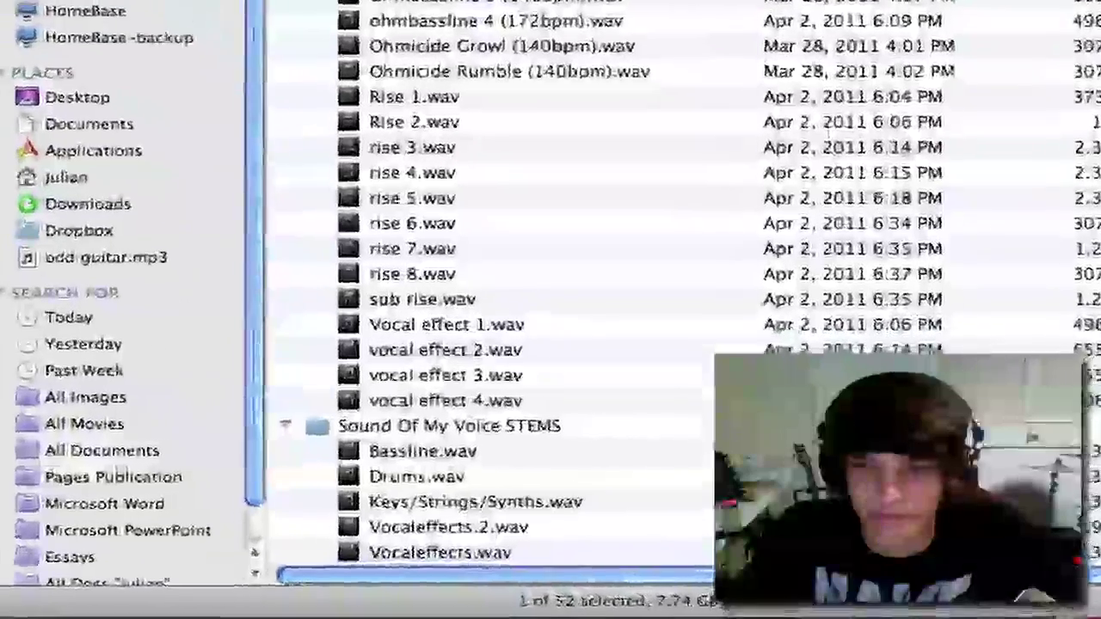
# Drag Vocaleffects.wav from the Finder list into the Logic arrangement below the existing tracks.
pyautogui.scroll(-2, 632, 353)
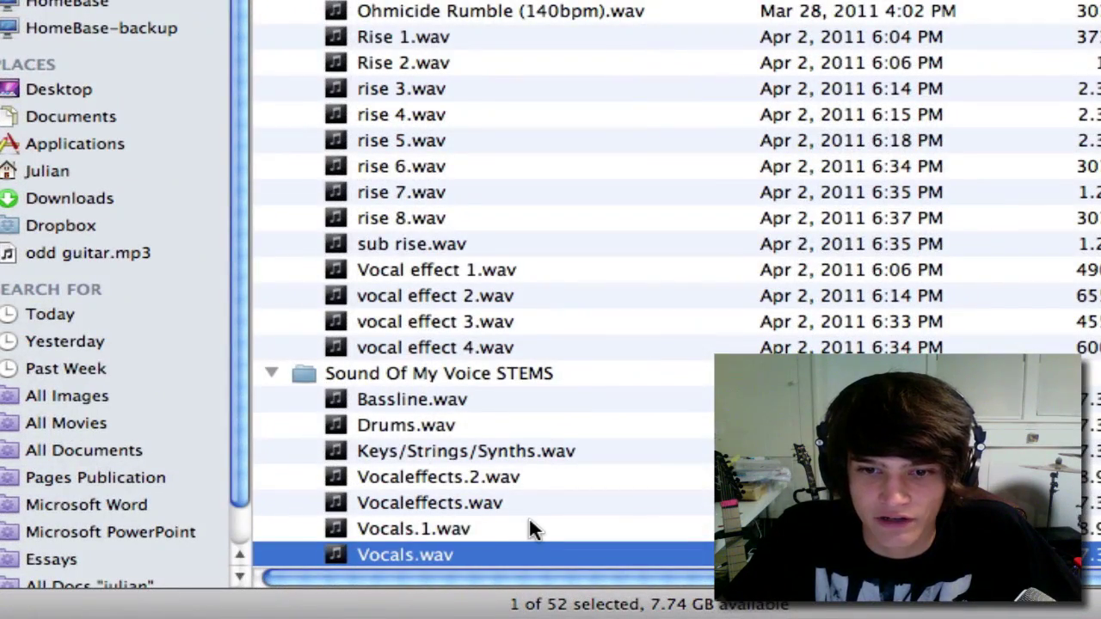
pyautogui.click(529, 522)
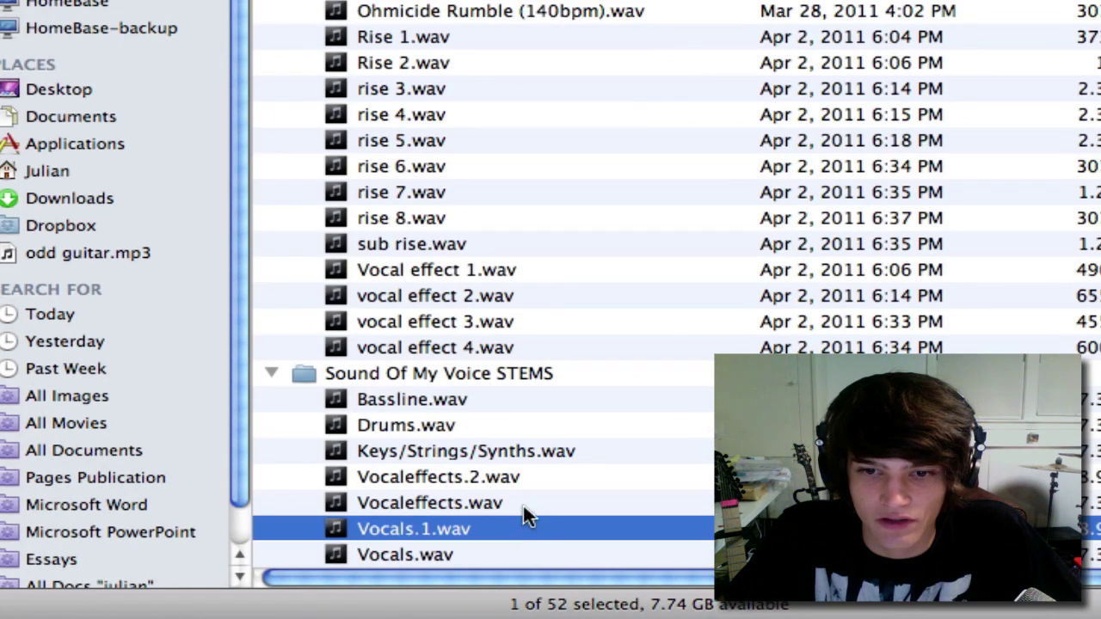
pyautogui.click(524, 497)
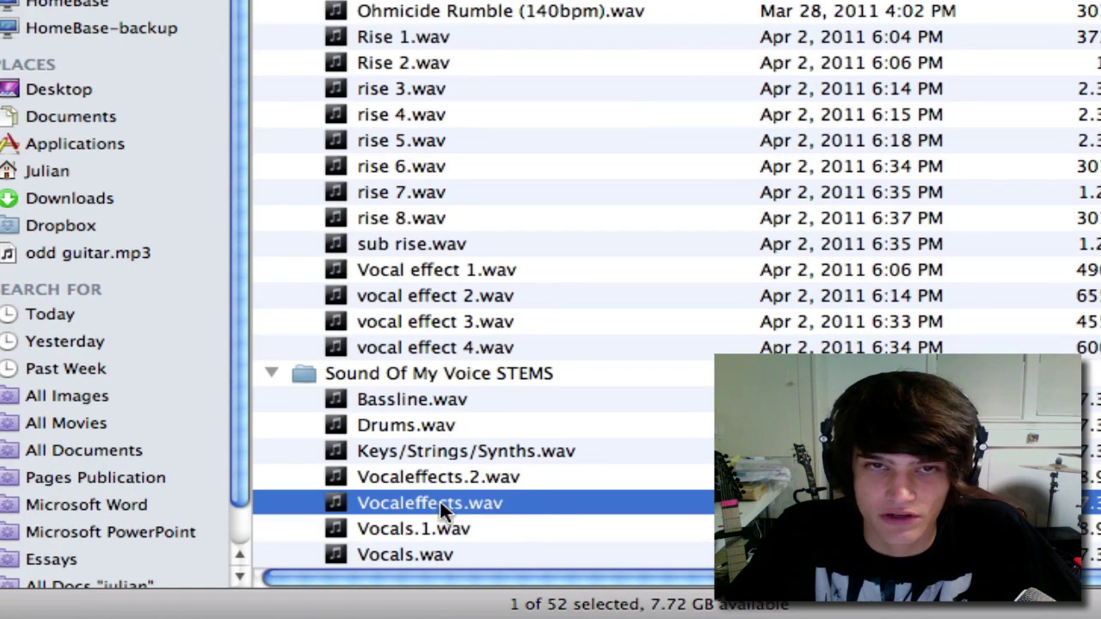
pyautogui.moveTo(357, 503); pyautogui.dragTo(0, 0)
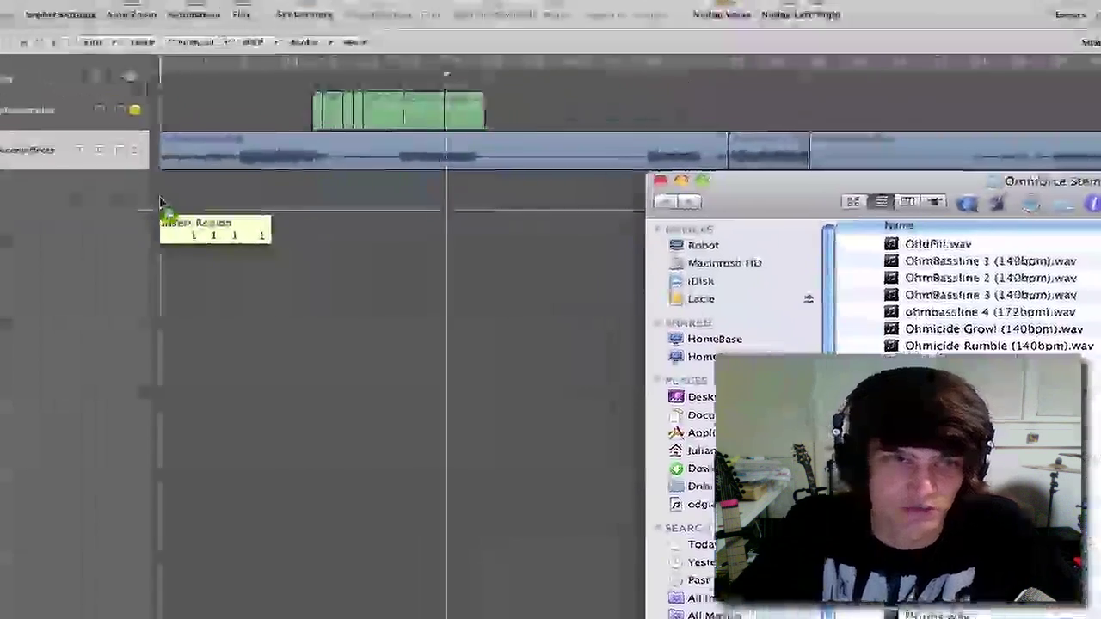
# Drop Vocaleffects.wav as track 3, then delete its region and the empty track.
pyautogui.moveTo(159, 202); pyautogui.dragTo(156, 205)
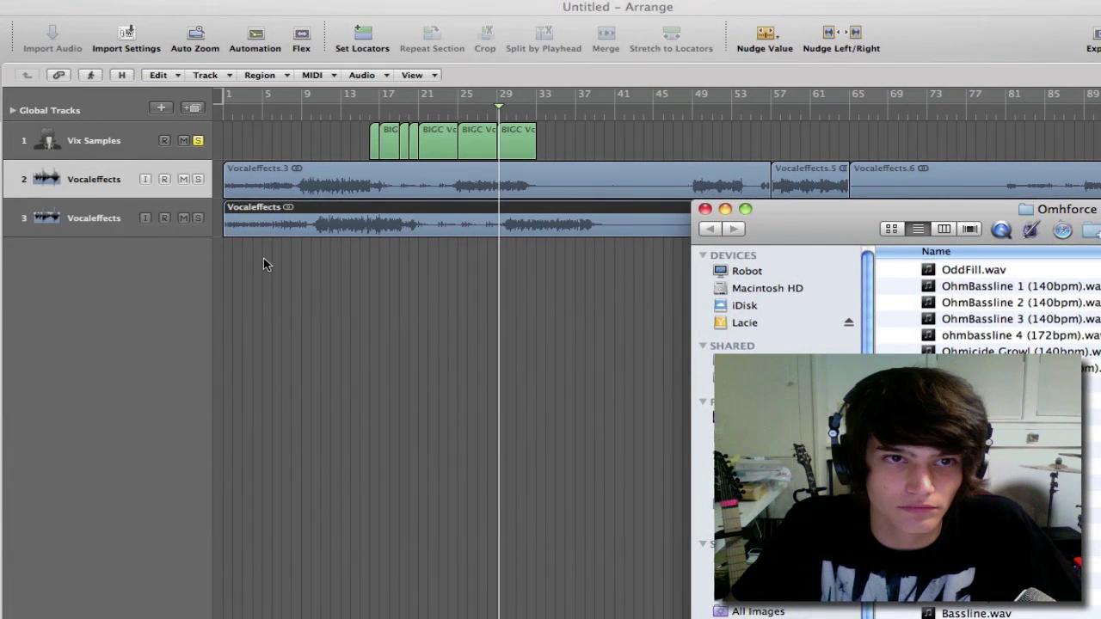
pyautogui.click(280, 221)
pyautogui.press('Delete')
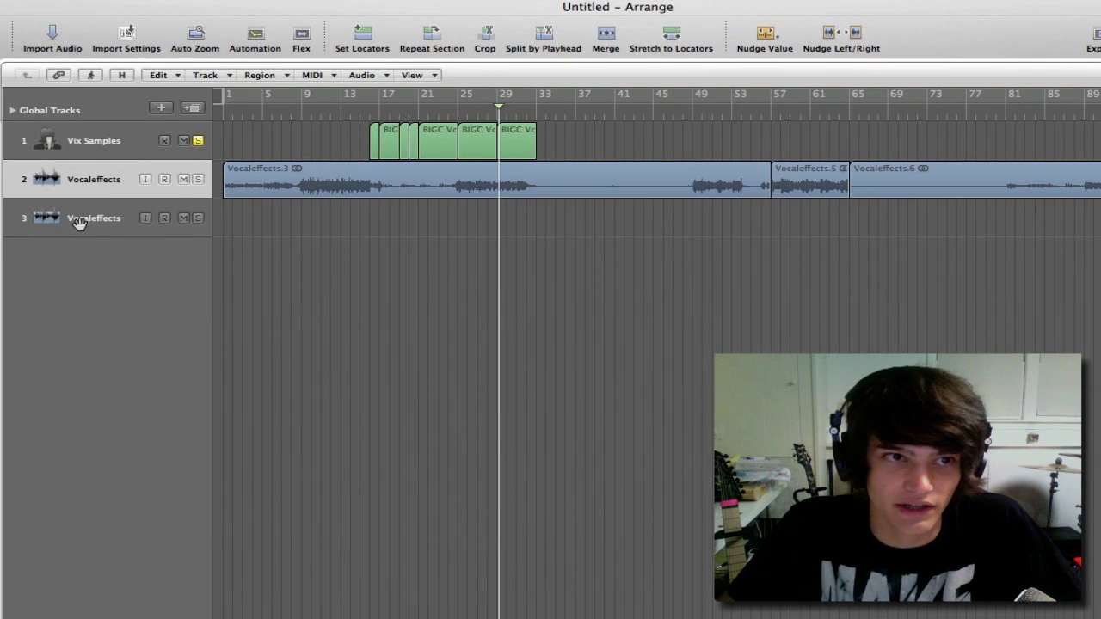
pyautogui.click(78, 221)
pyautogui.press('super+BackSpace')
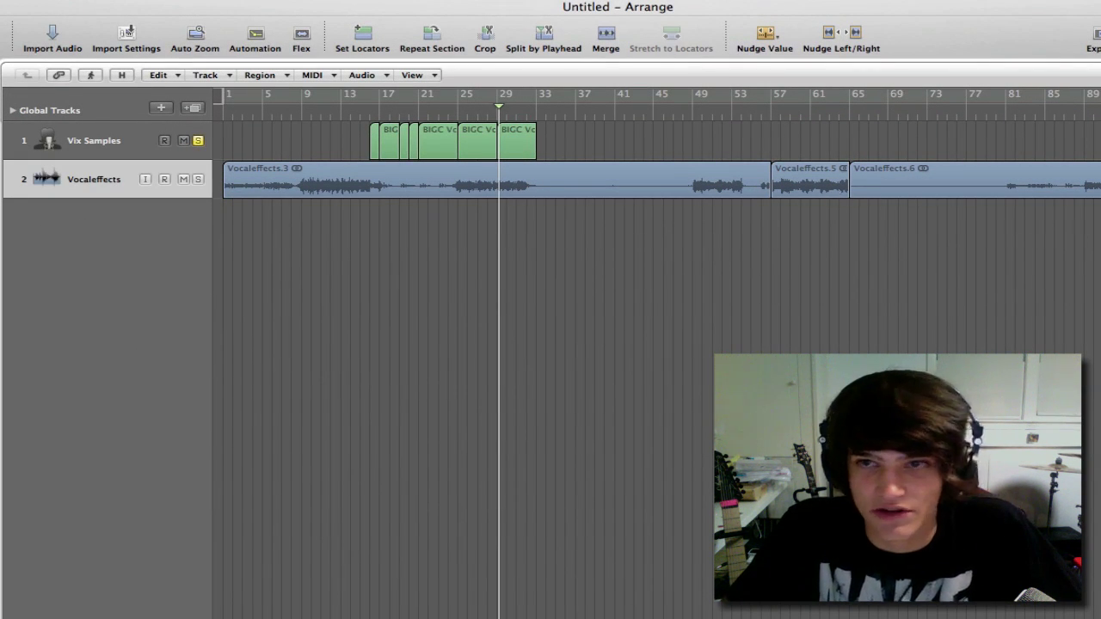
# Close the Finder window and play the vocals from bar 57, zoomed to bars 48–68.
pyautogui.press('super+Tab')
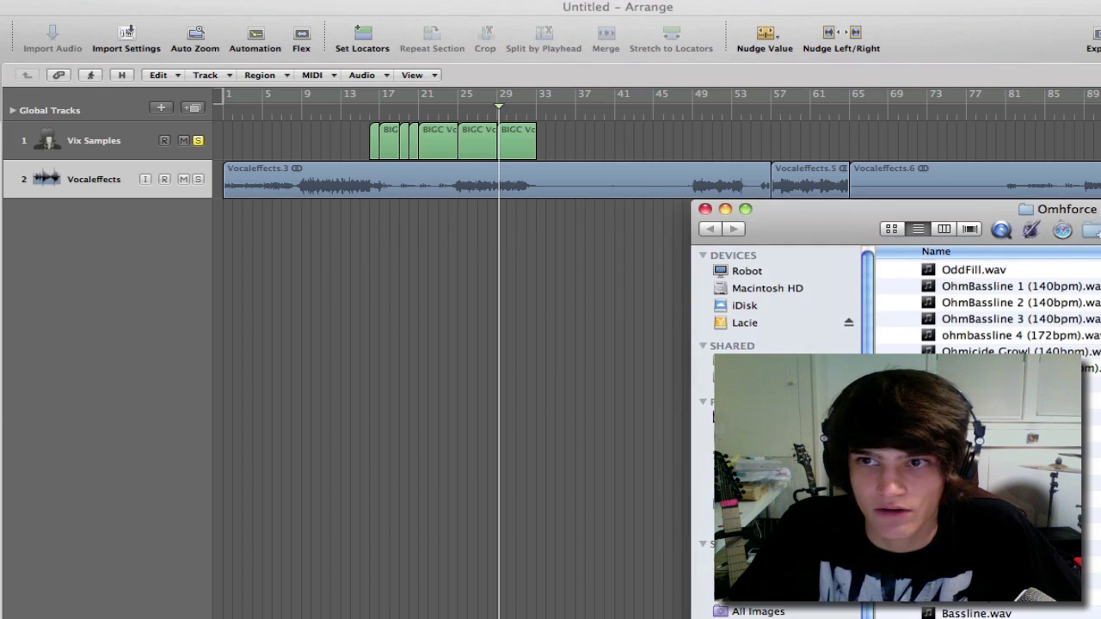
pyautogui.click(703, 210)
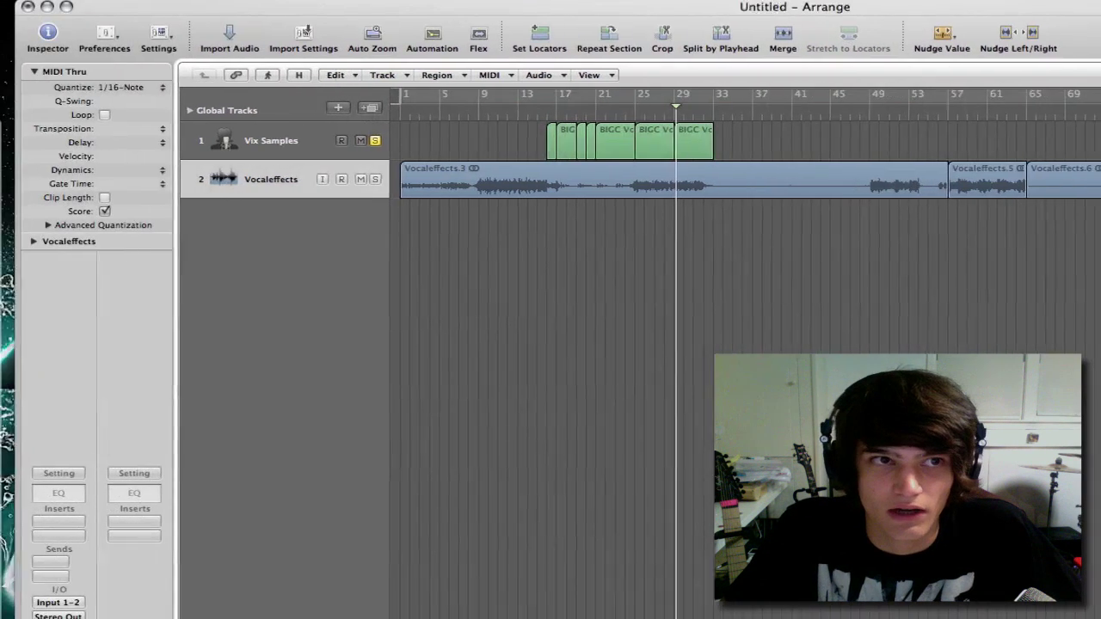
pyautogui.click(934, 112)
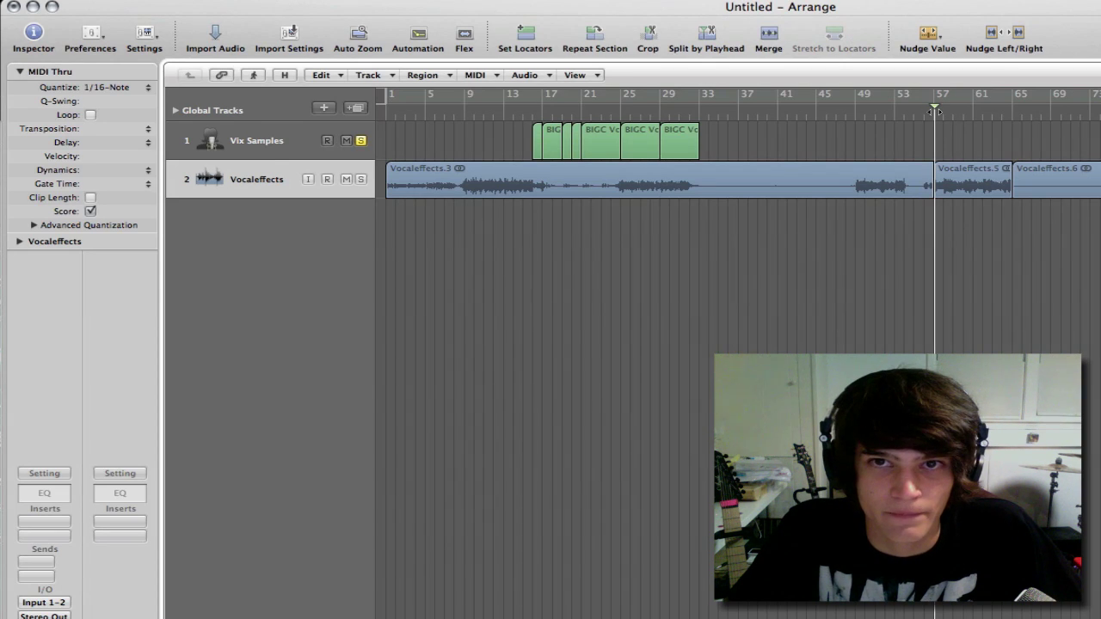
pyautogui.press('space')
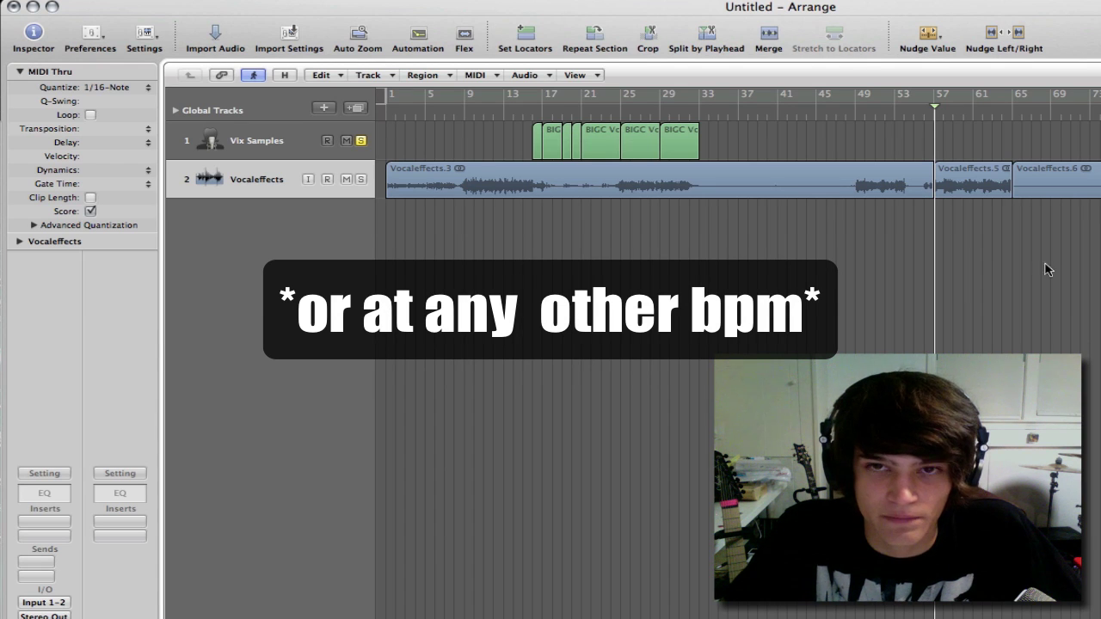
pyautogui.press('super+Right')
pyautogui.press('super+Right')
pyautogui.press('super+Right')
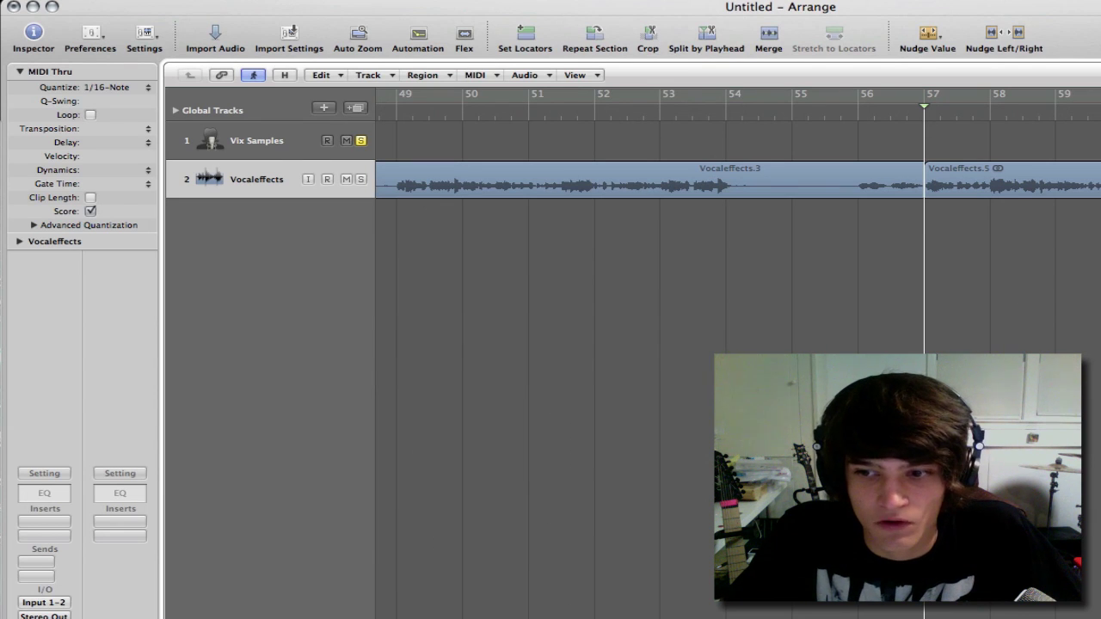
pyautogui.press('super+Left')
pyautogui.press('super+Left')
pyautogui.press('super+Left')
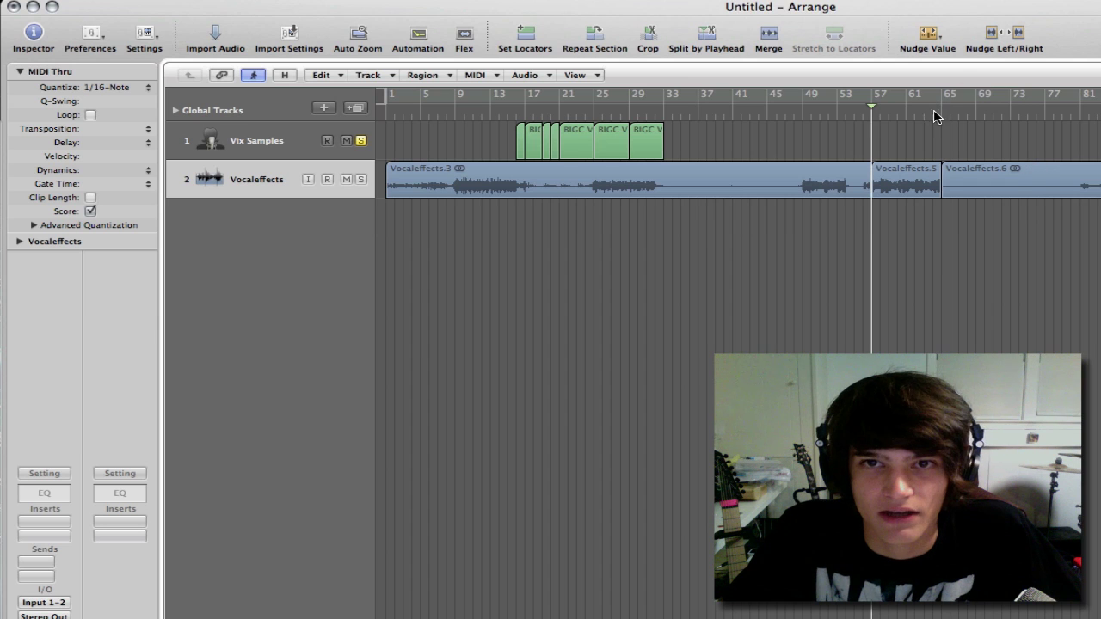
pyautogui.press('super+Right')
pyautogui.press('super+Right')
pyautogui.press('super+Right')
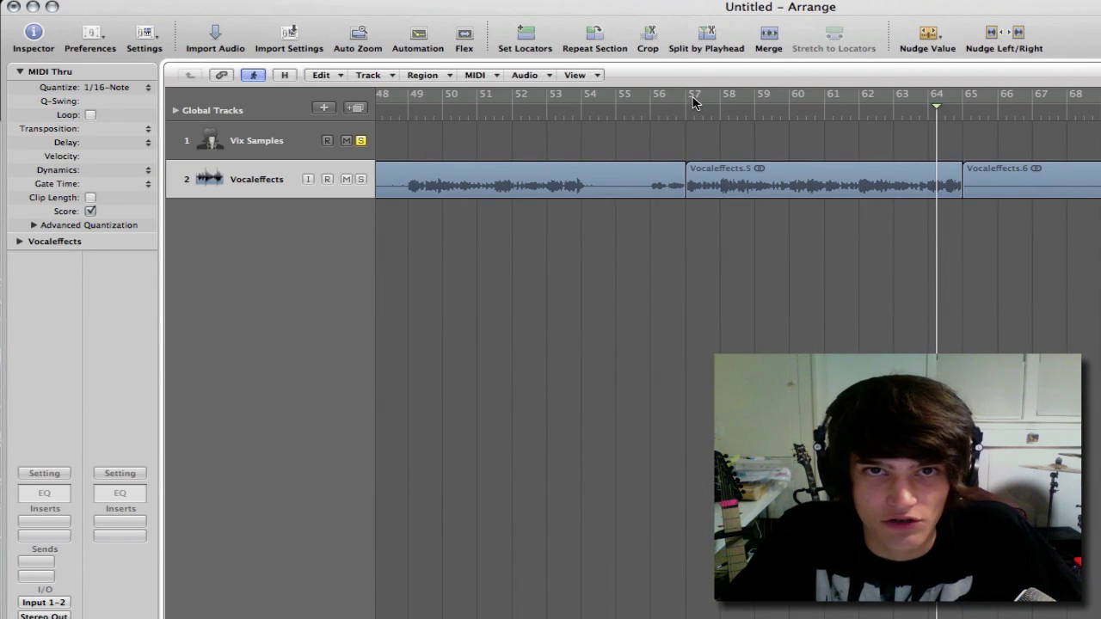
# Set a cycle from bar 57 to 64, unsolo Vix Samples, and place the playhead at bar 64.
pyautogui.moveTo(694, 102); pyautogui.dragTo(957, 155)
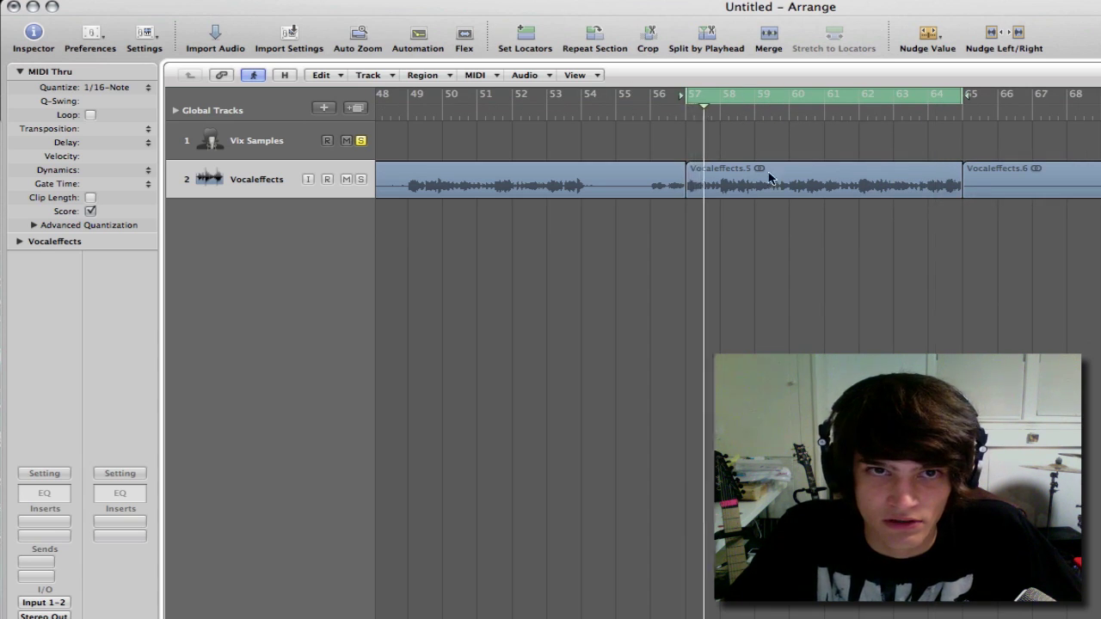
pyautogui.click(361, 140)
pyautogui.click(937, 122)
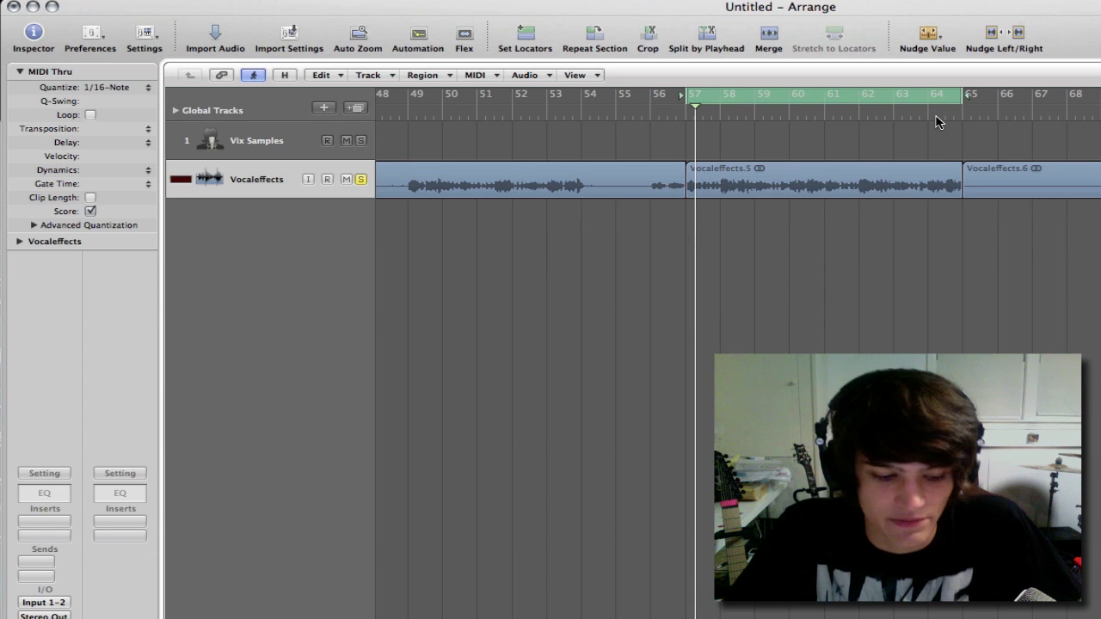
pyautogui.click(936, 122)
pyautogui.press('super+Right')
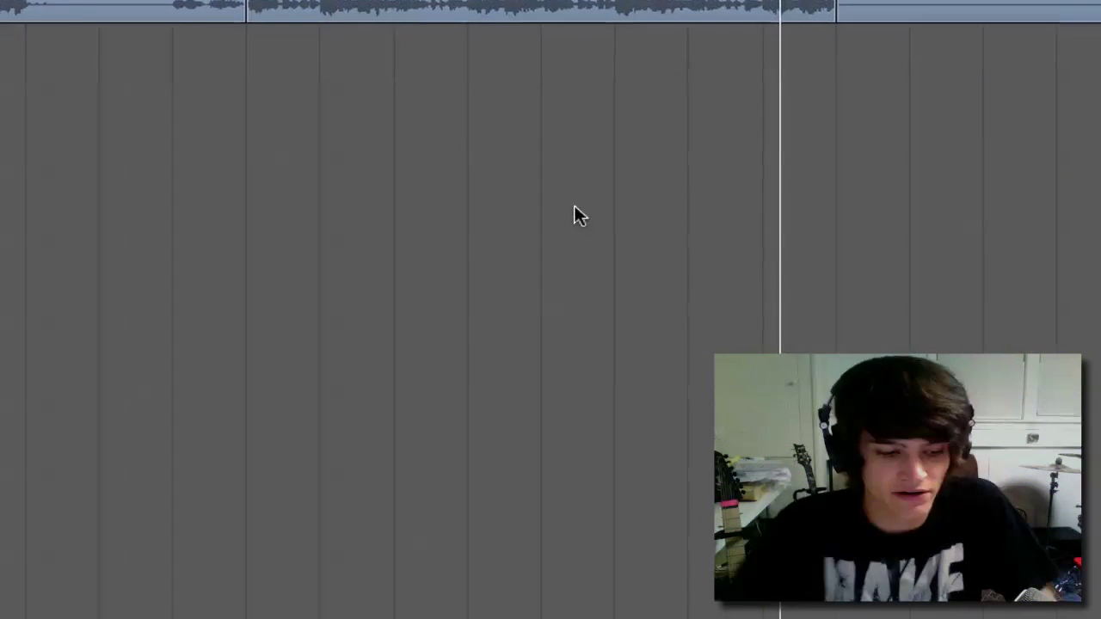
# Choose the Scissors Tool from the tool menu.
pyautogui.press('Escape')
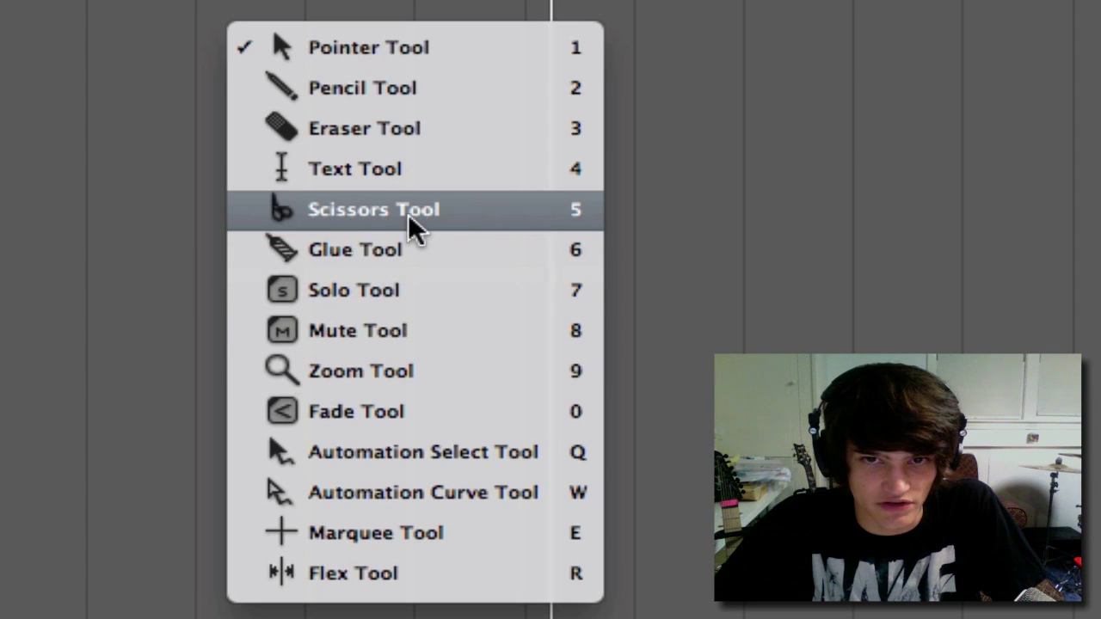
pyautogui.press('Escape')
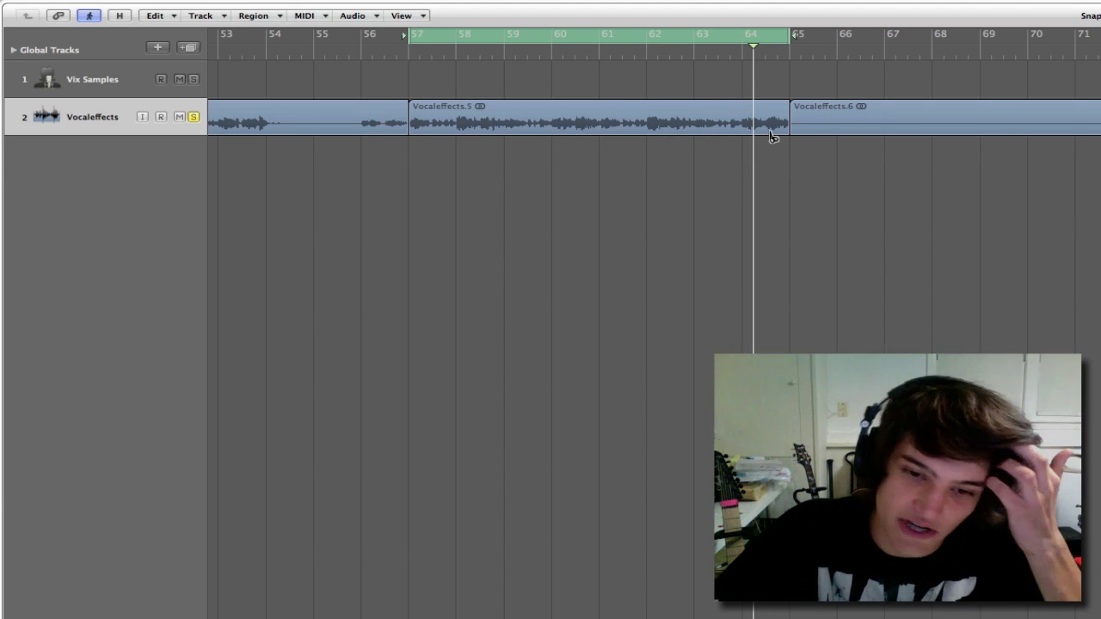
# Zoom in around bar 58 and Option-click with Scissors to cut Vocaleffects.5 at every bar.
pyautogui.click(463, 44)
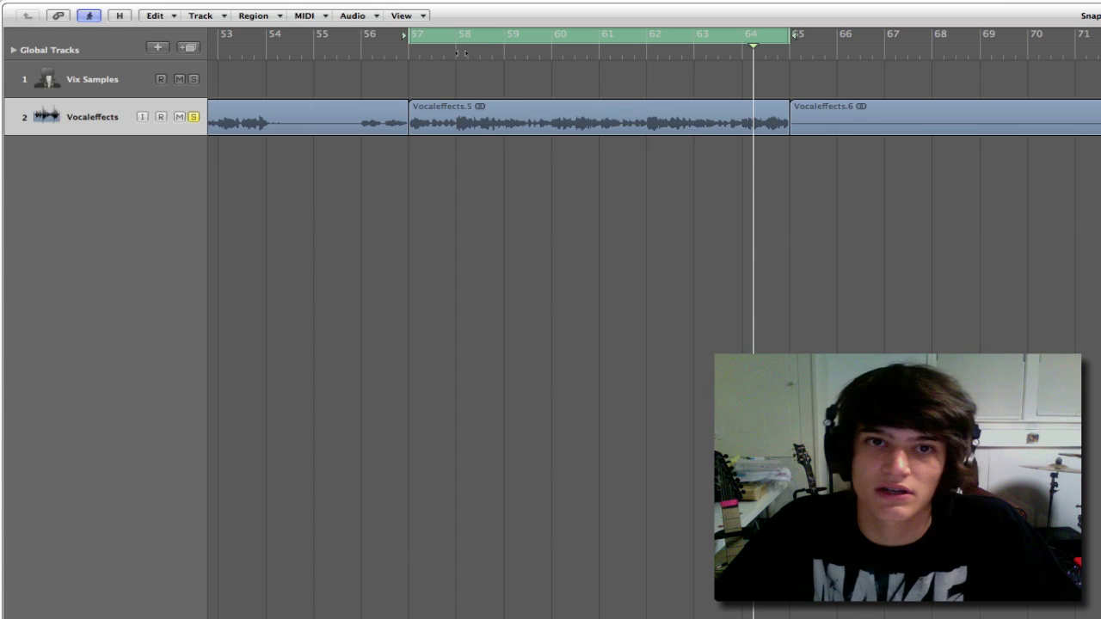
pyautogui.keyDown('ctrl'); pyautogui.keyDown('alt'); pyautogui.click(465, 105); pyautogui.keyUp('alt'); pyautogui.keyUp('ctrl')
pyautogui.keyDown('ctrl'); pyautogui.keyDown('alt'); pyautogui.click(465, 105); pyautogui.keyUp('alt'); pyautogui.keyUp('ctrl')
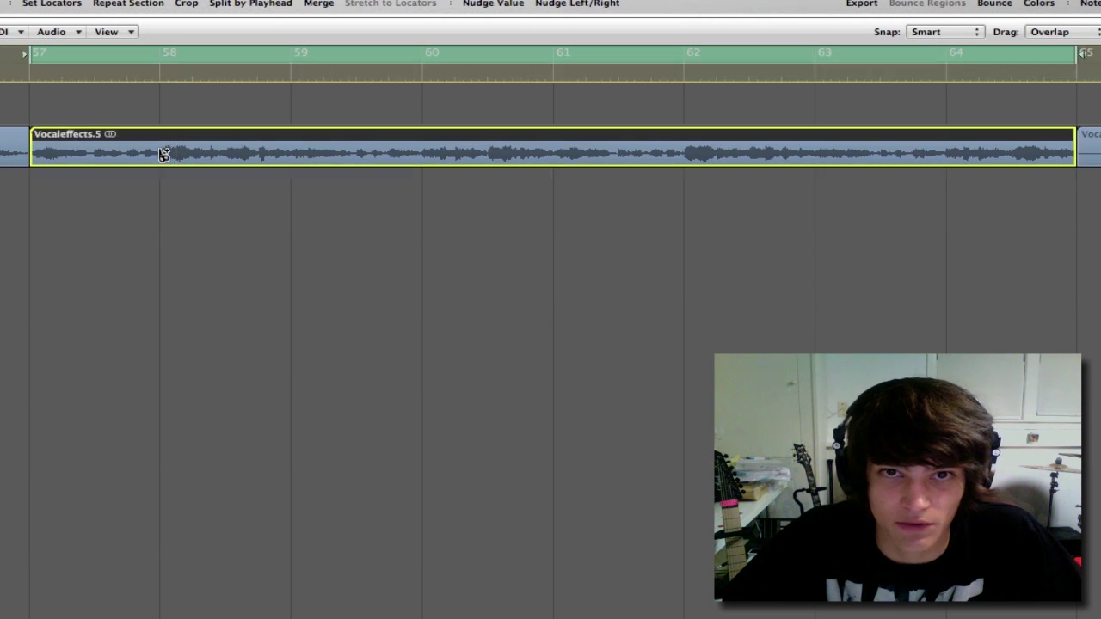
pyautogui.keyDown('alt'); pyautogui.click(163, 153); pyautogui.keyUp('alt')
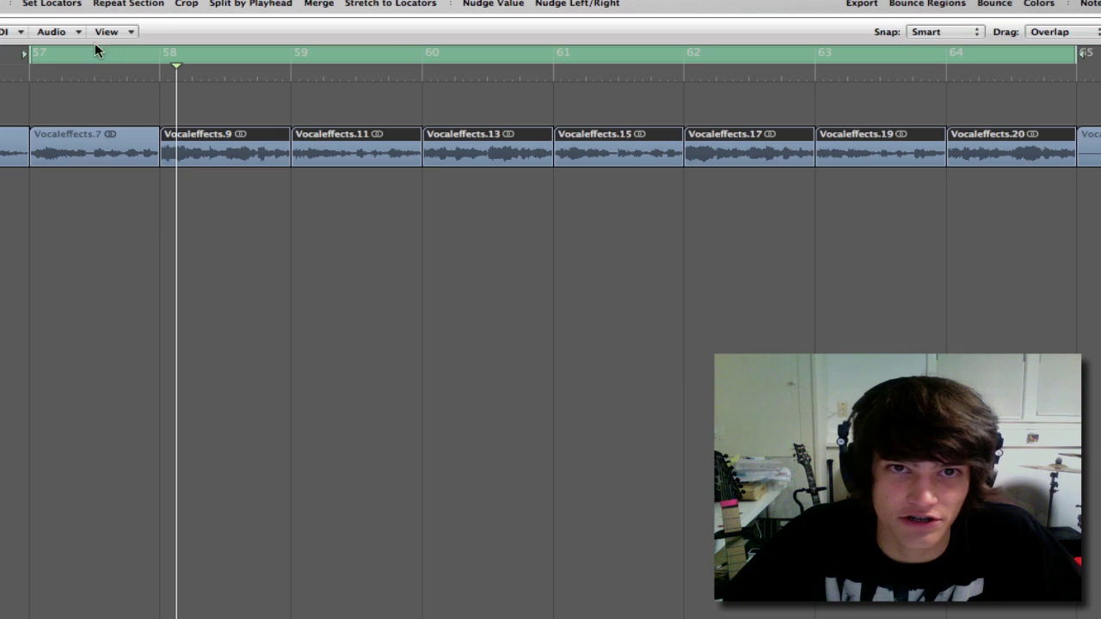
# Glue the one-bar pieces back together and re-slice them into eighth-note chops.
pyautogui.moveTo(1008, 93); pyautogui.dragTo(130, 141)
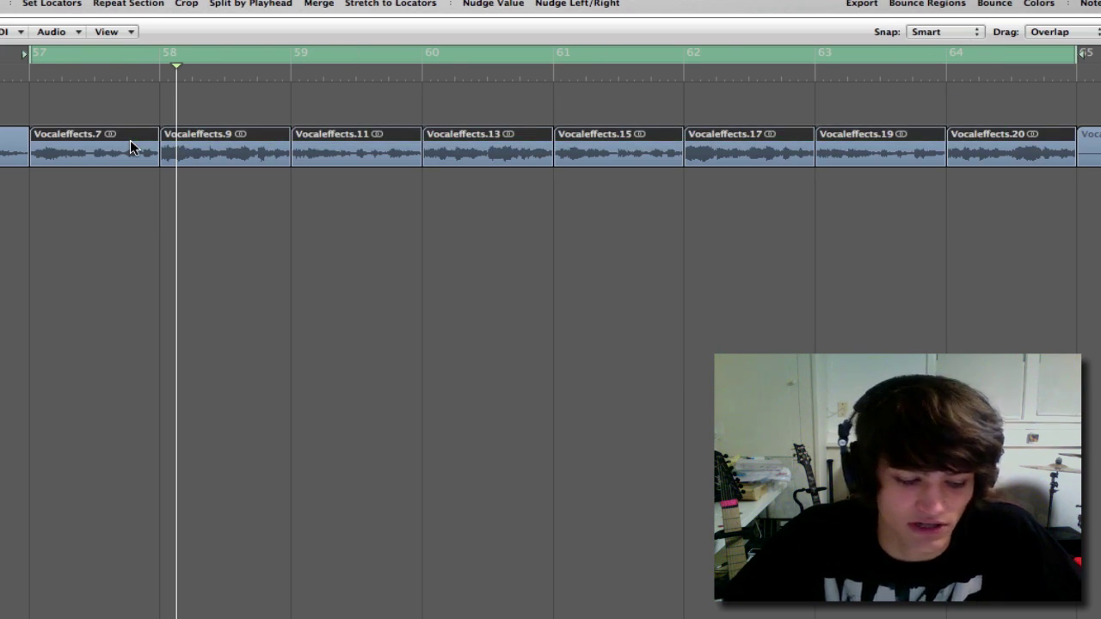
pyautogui.click(139, 152)
pyautogui.click(68, 79)
pyautogui.scroll(4, 73, 142)
pyautogui.moveTo(17, 79); pyautogui.dragTo(5, 79)
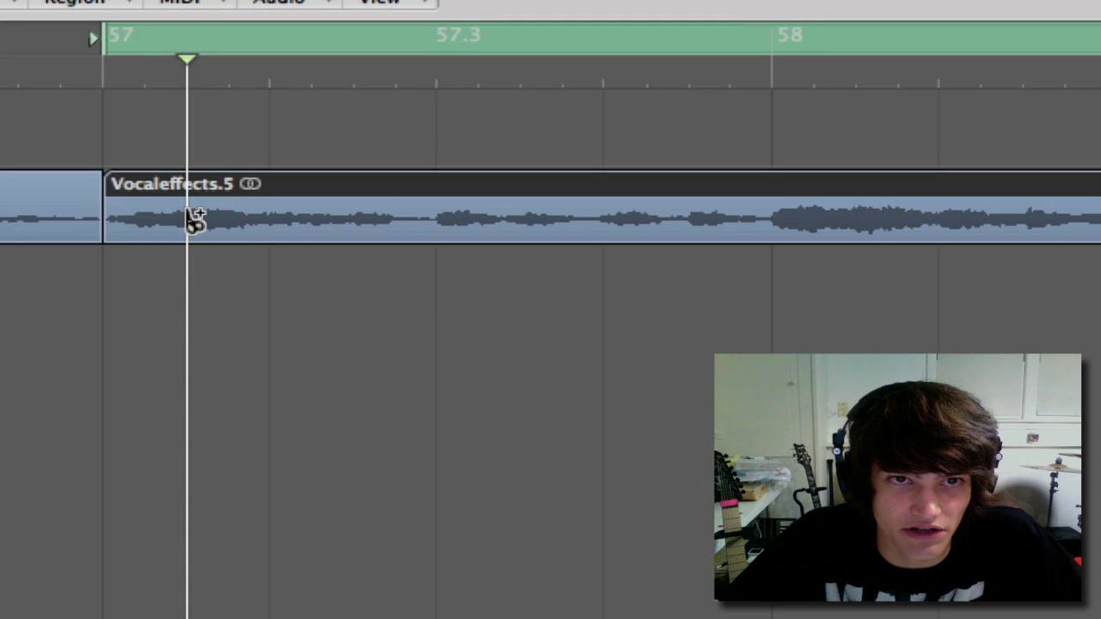
pyautogui.keyDown('alt'); pyautogui.click(190, 222); pyautogui.keyUp('alt')
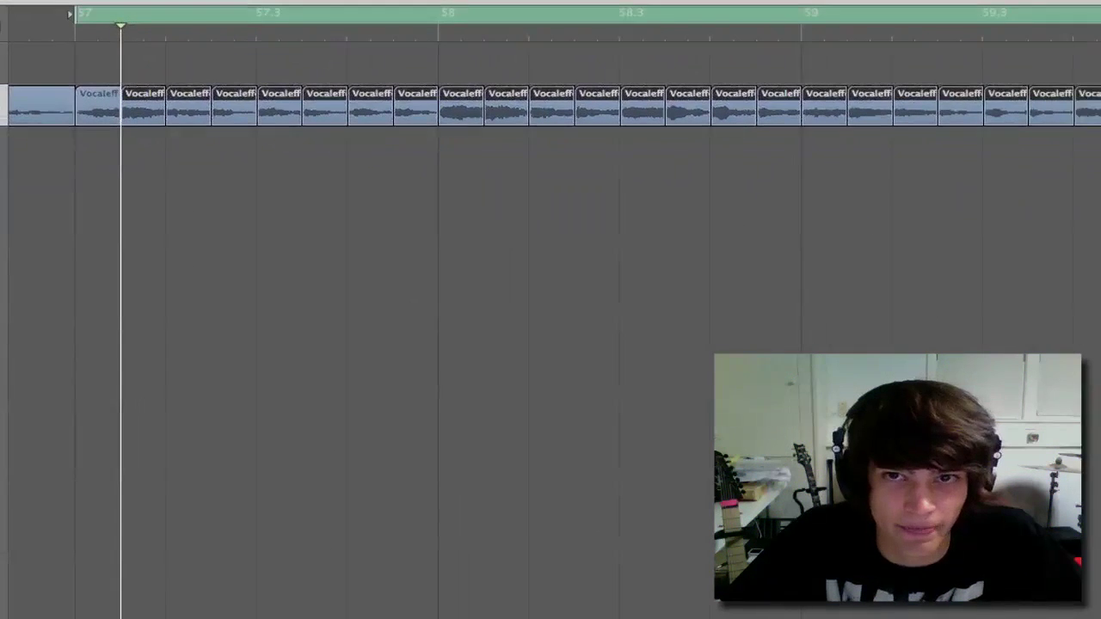
# Switch to the Pointer Tool, play the loop, and nudge one slice slightly later.
pyautogui.hotkey('ctrl', 'Left')
pyautogui.hotkey('ctrl', 'Left')
pyautogui.hotkey('ctrl', 'Left')
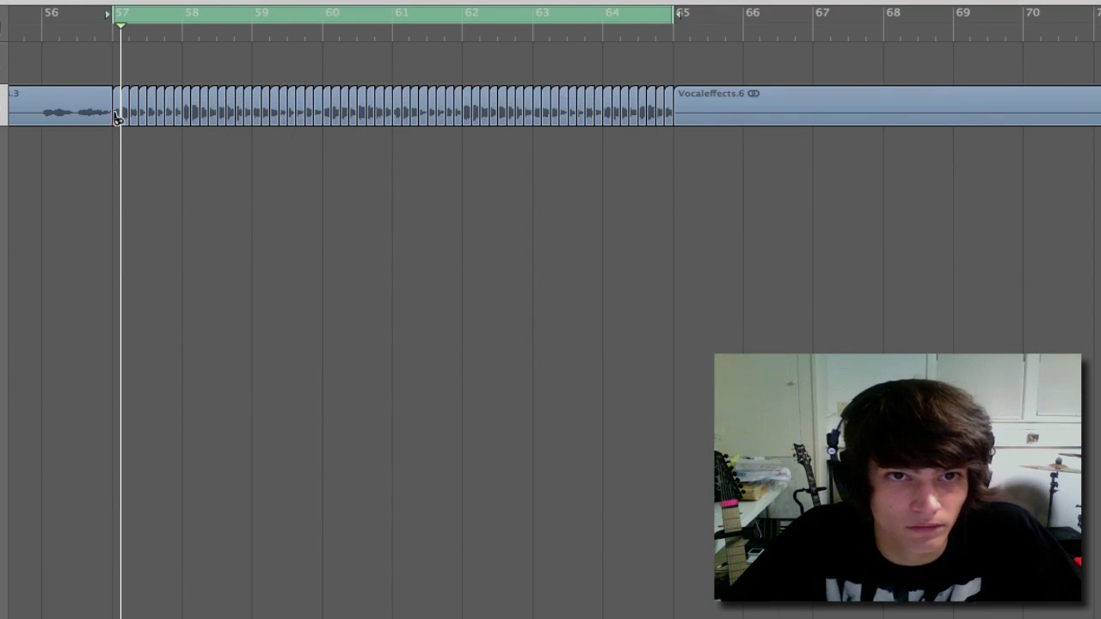
pyautogui.press('Escape')
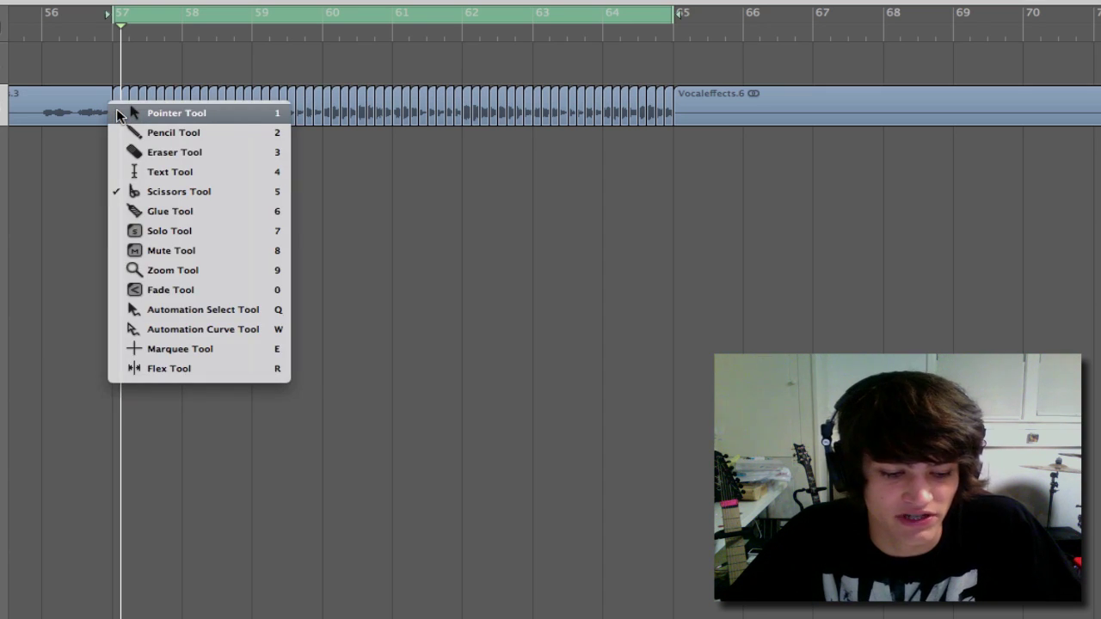
pyautogui.click(116, 108)
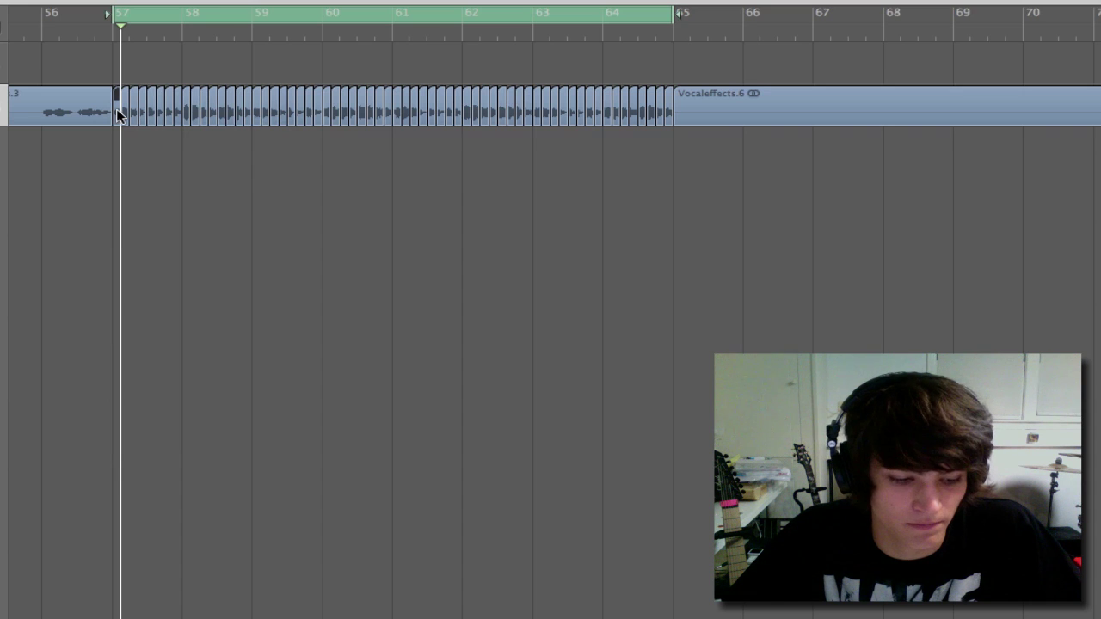
pyautogui.click(116, 109)
pyautogui.press('space')
pyautogui.moveTo(119, 113); pyautogui.dragTo(151, 117)
pyautogui.click(134, 200)
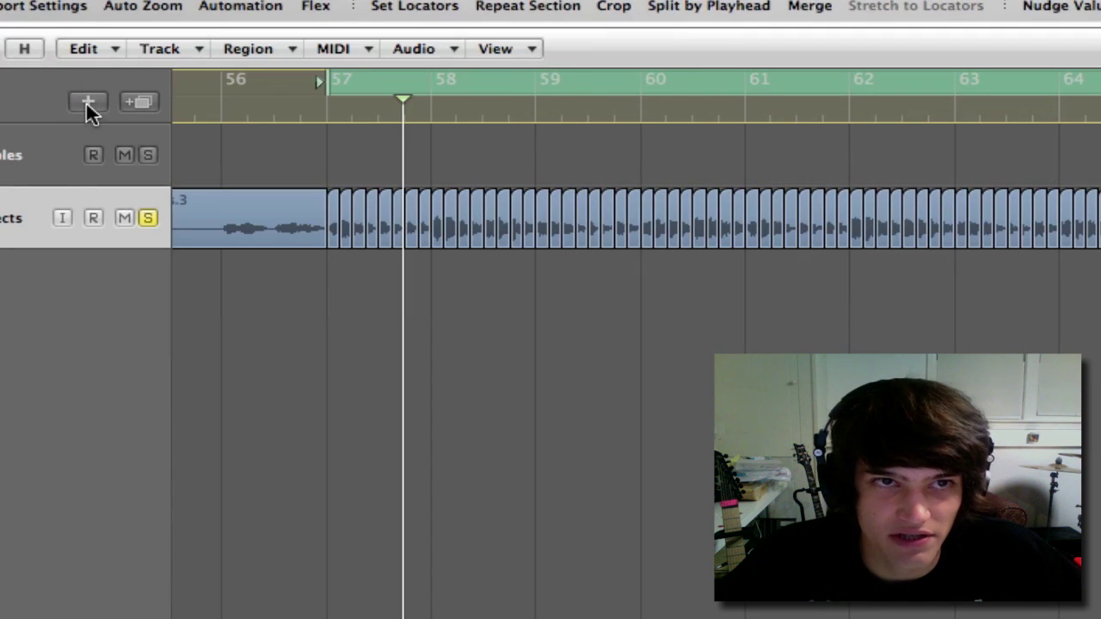
# Create a new Software Instrument track.
pyautogui.click(87, 103)
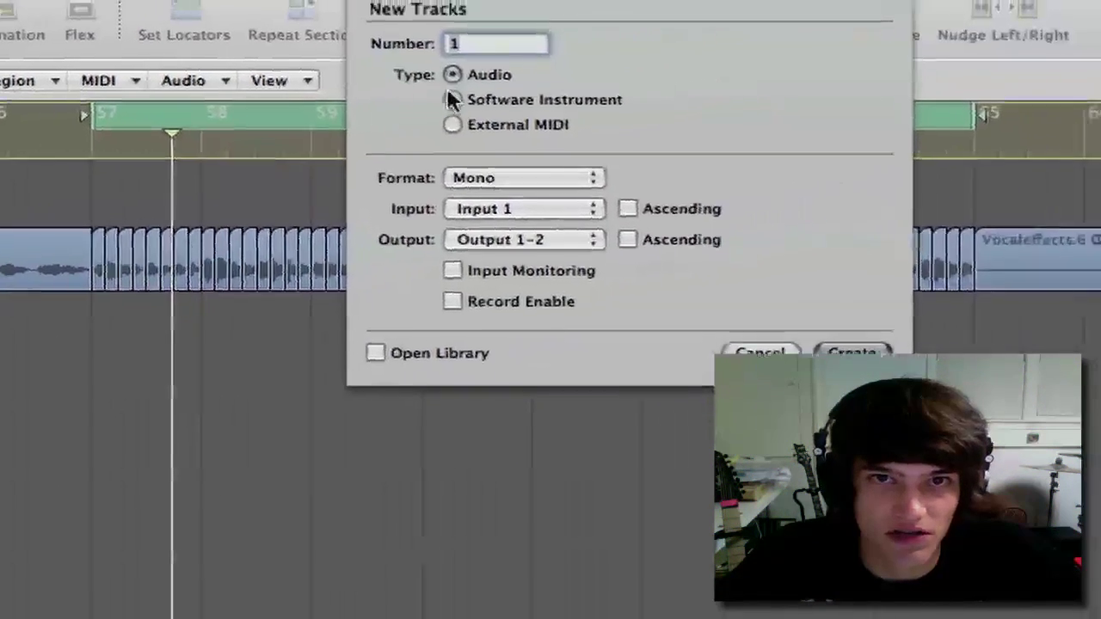
pyautogui.click(452, 100)
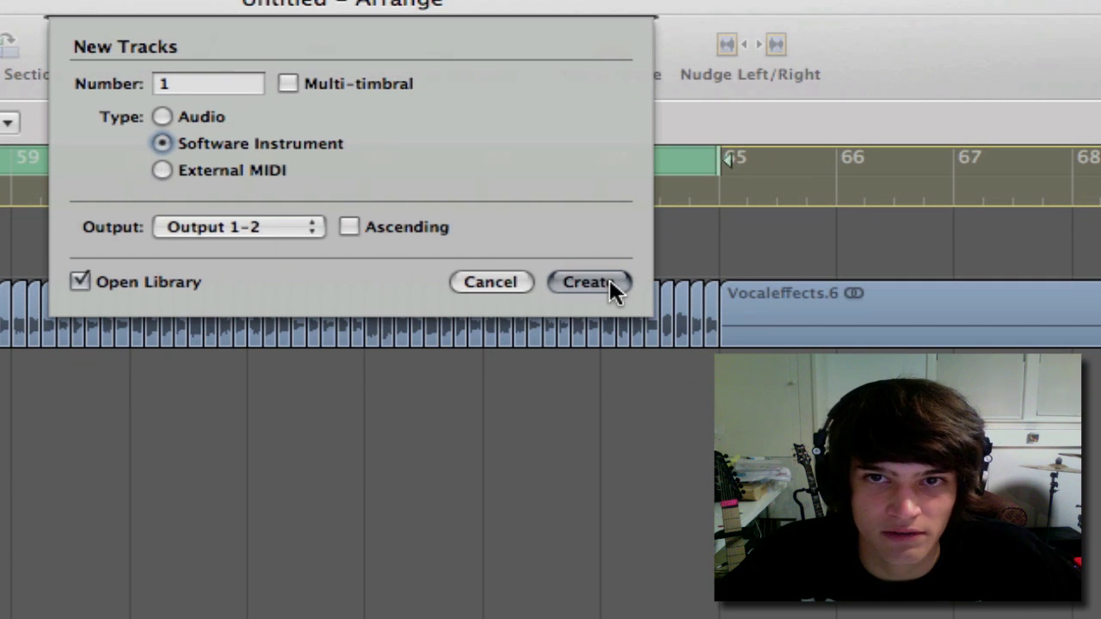
pyautogui.click(608, 281)
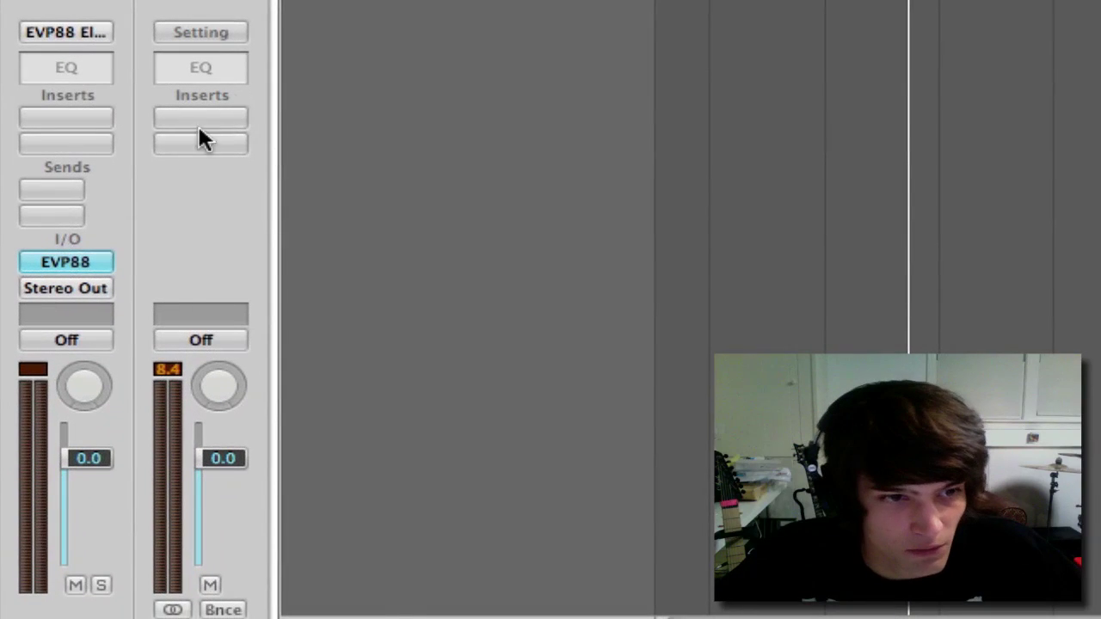
# Load EXS24 (Sampler) in Stereo into the instrument slot.
pyautogui.click(72, 261)
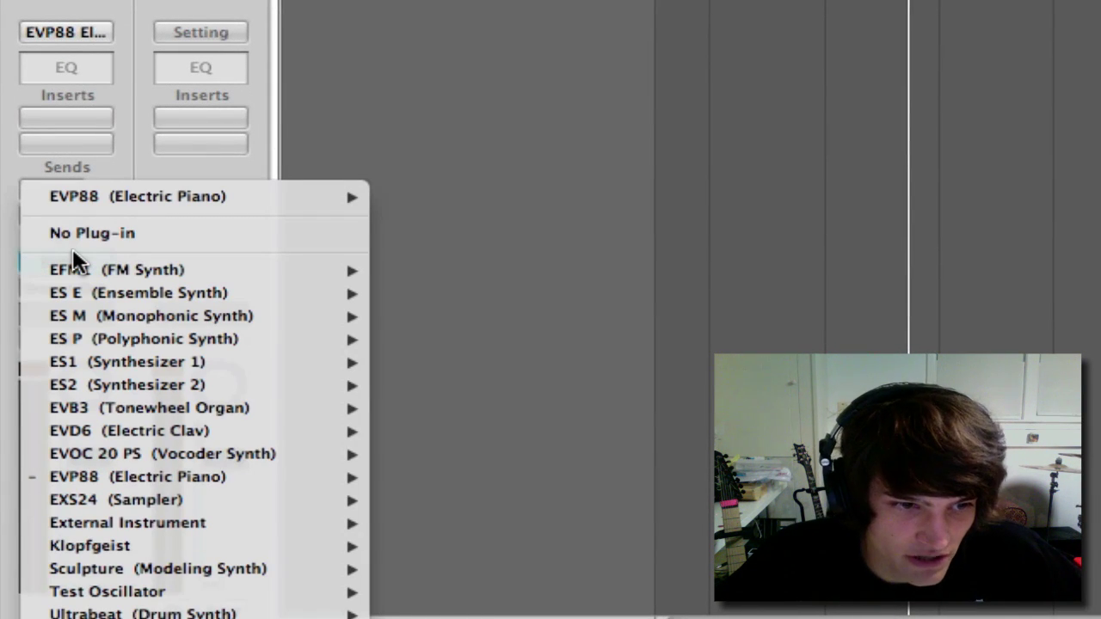
pyautogui.moveTo(190, 504)
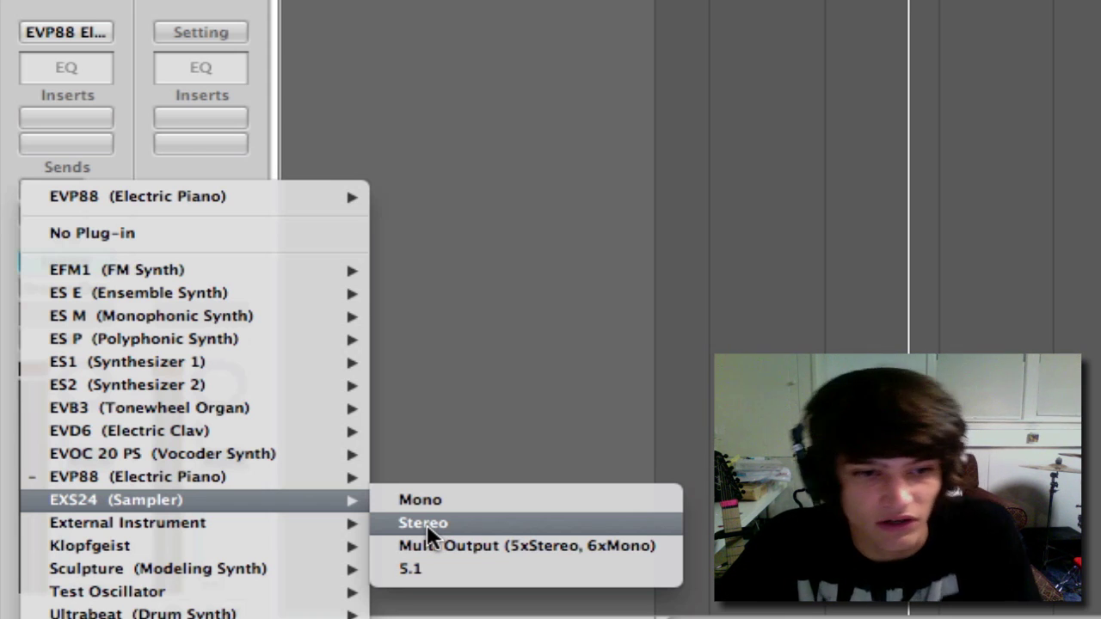
pyautogui.click(427, 524)
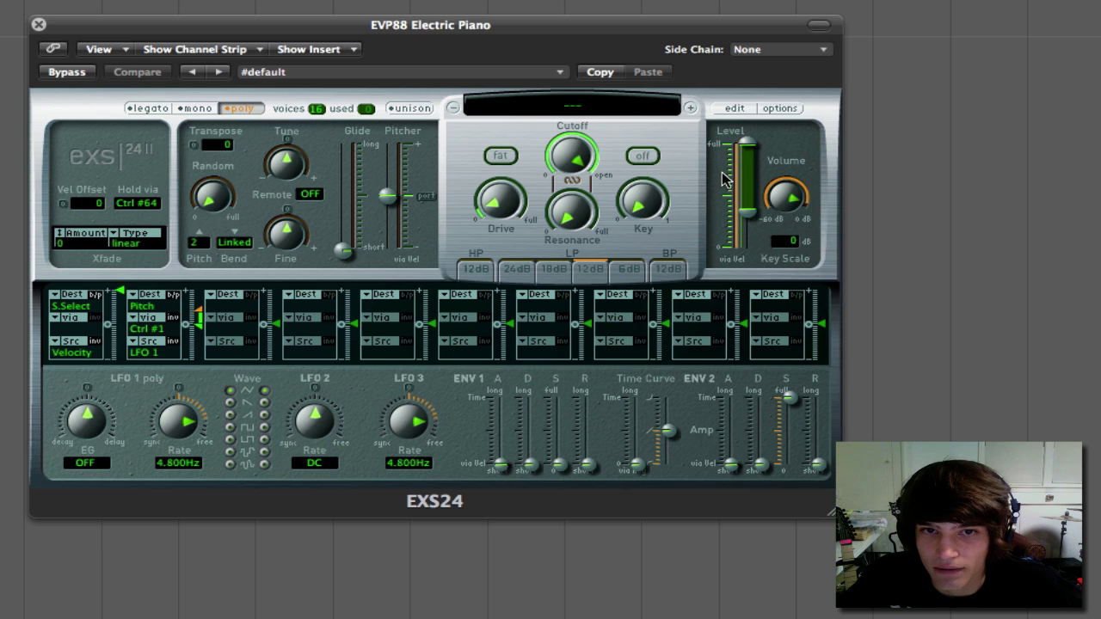
# Drag all 64 vocal slices into the EXS24 editor as contiguous one-note zones from C1.
pyautogui.click(734, 110)
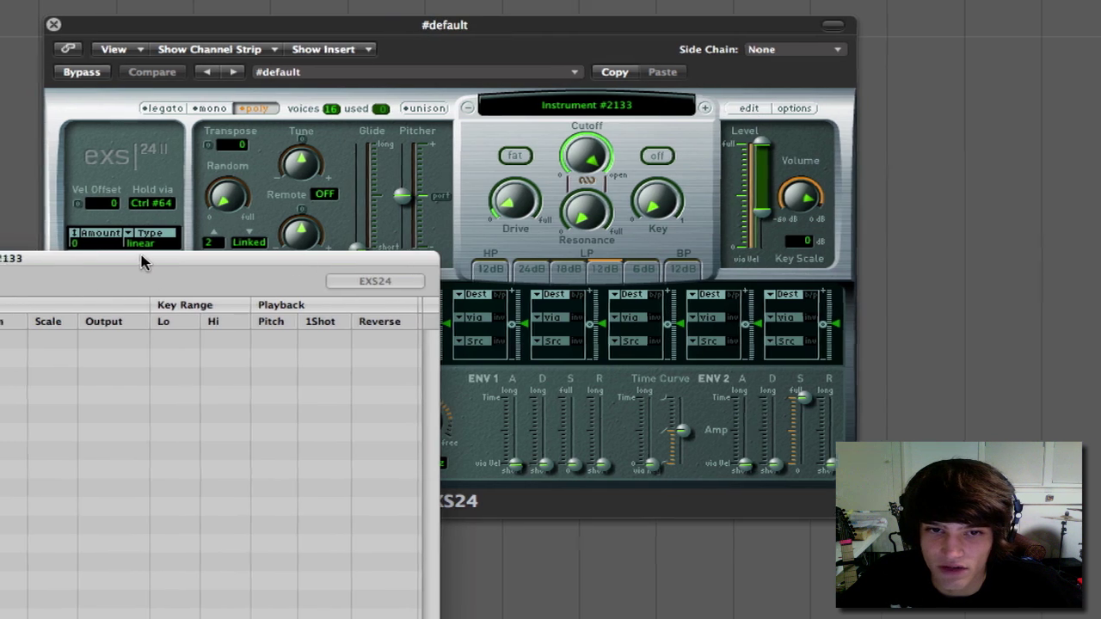
pyautogui.moveTo(146, 252); pyautogui.dragTo(800, 33)
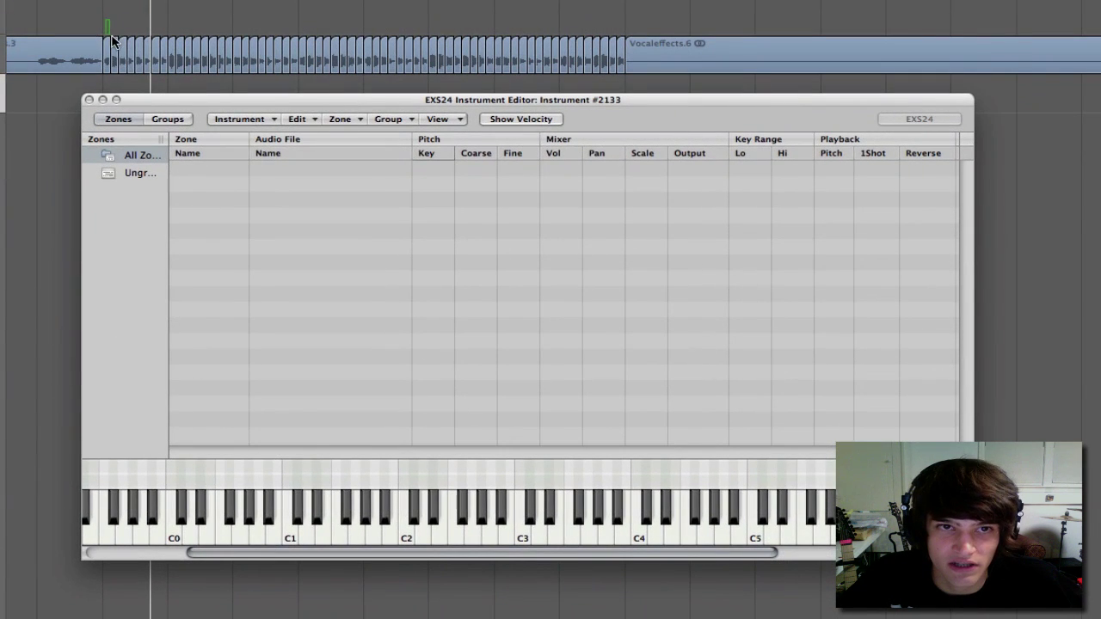
pyautogui.moveTo(112, 41); pyautogui.dragTo(623, 59)
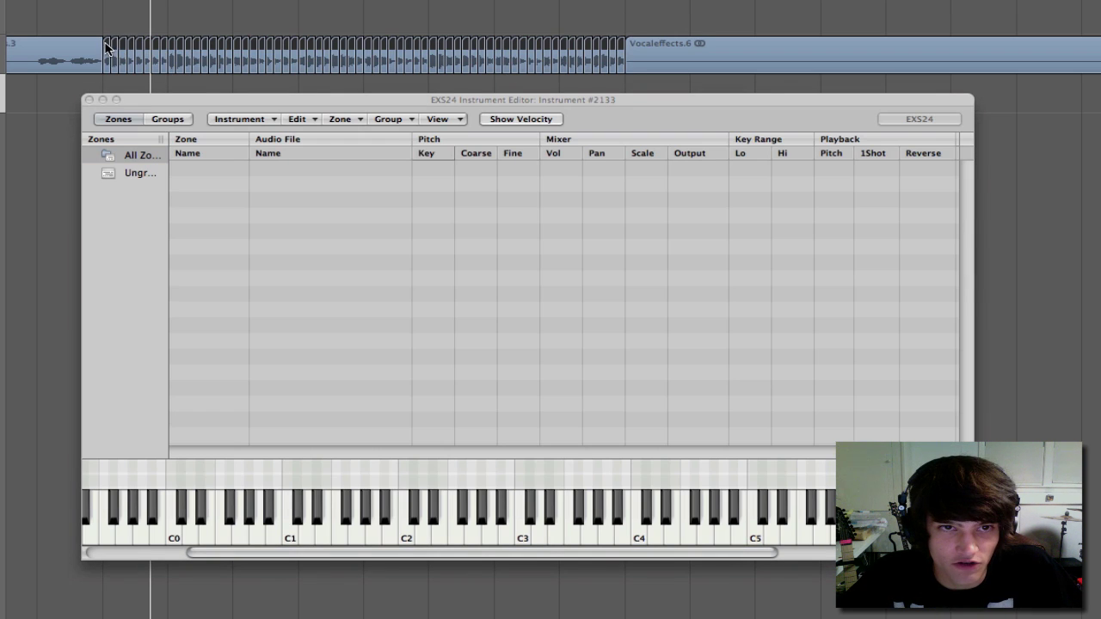
pyautogui.moveTo(106, 48); pyautogui.dragTo(238, 184)
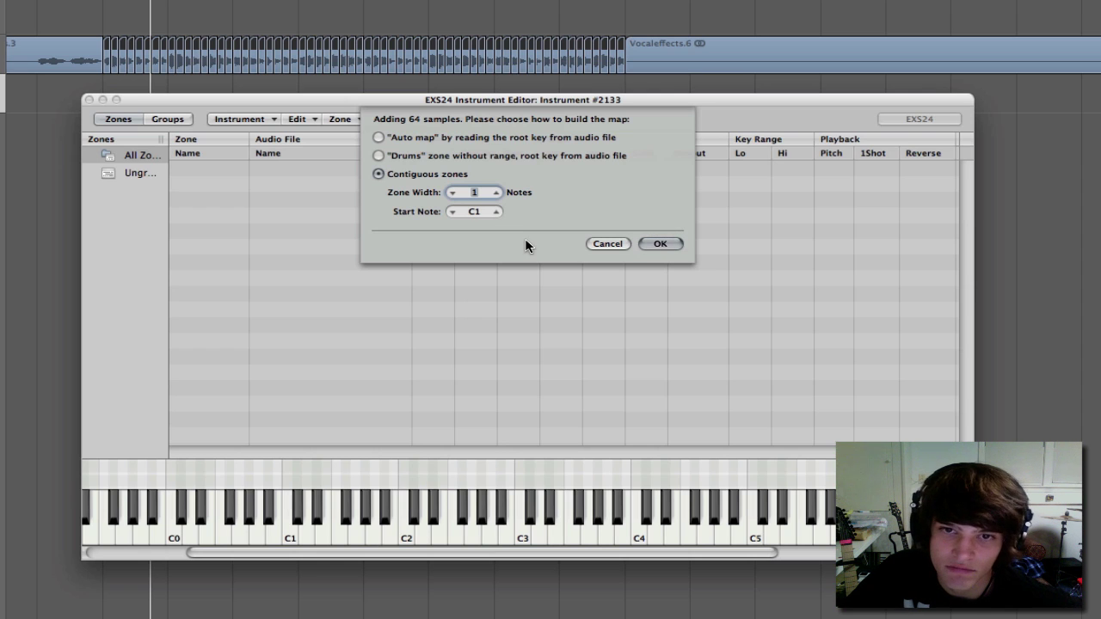
pyautogui.click(667, 248)
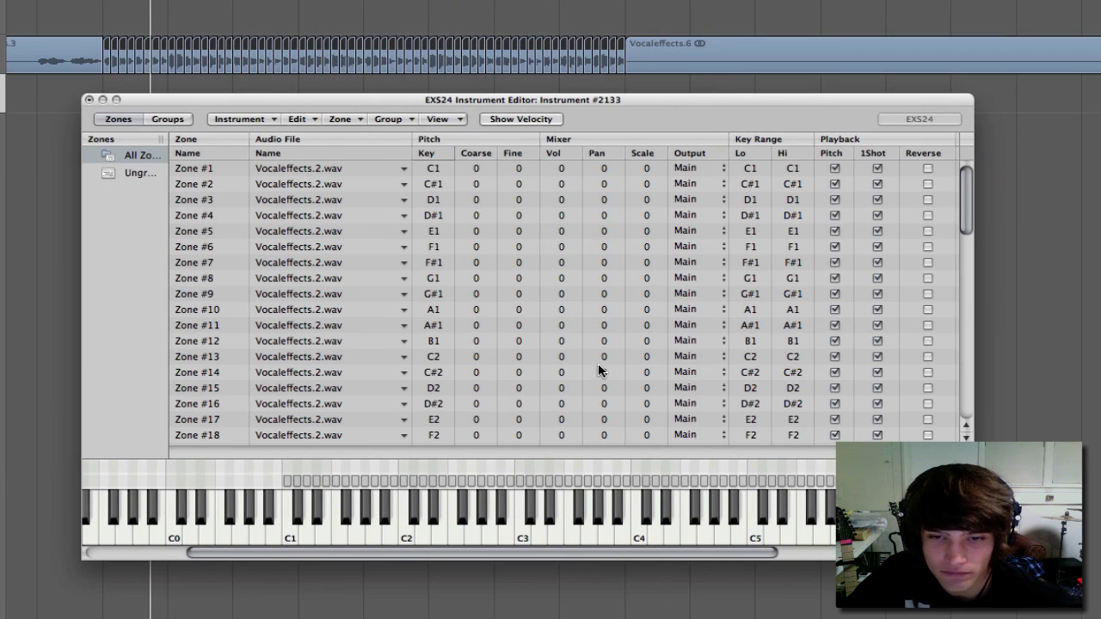
# Audition the first vocal slices on the keyboard, from C1 up to E1.
pyautogui.click(289, 533)
pyautogui.click(289, 533)
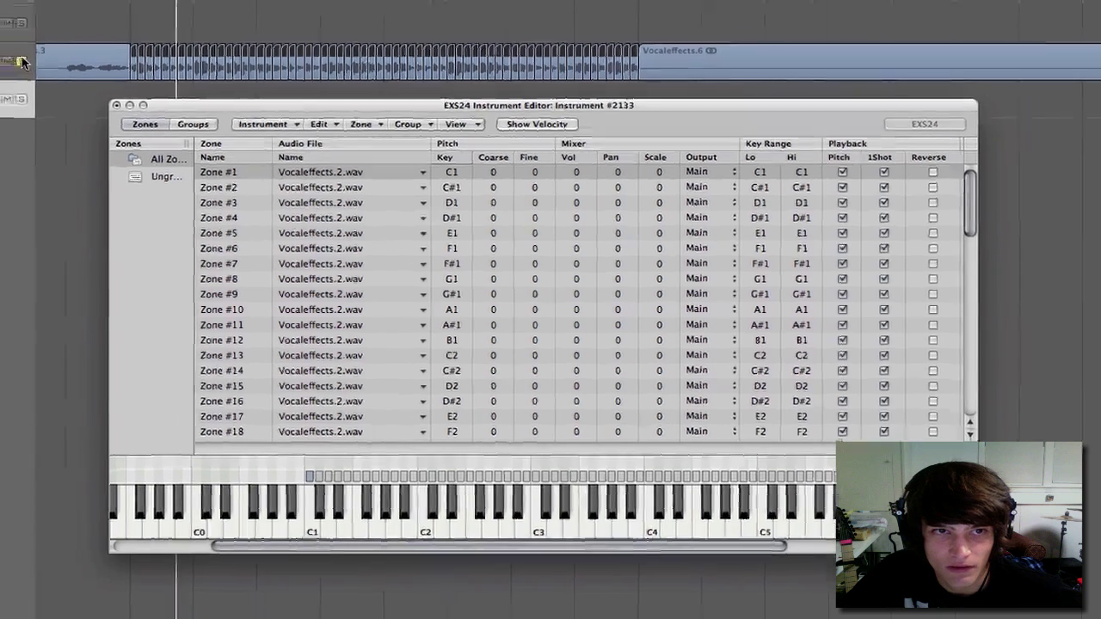
pyautogui.click(0, 96)
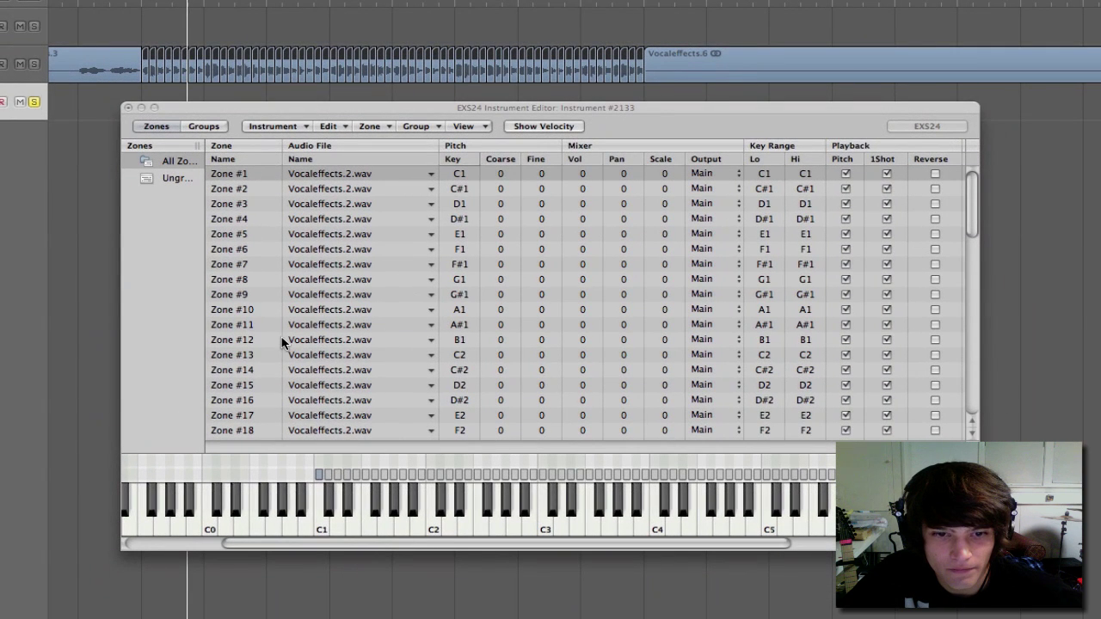
pyautogui.moveTo(302, 533); pyautogui.dragTo(530, 526)
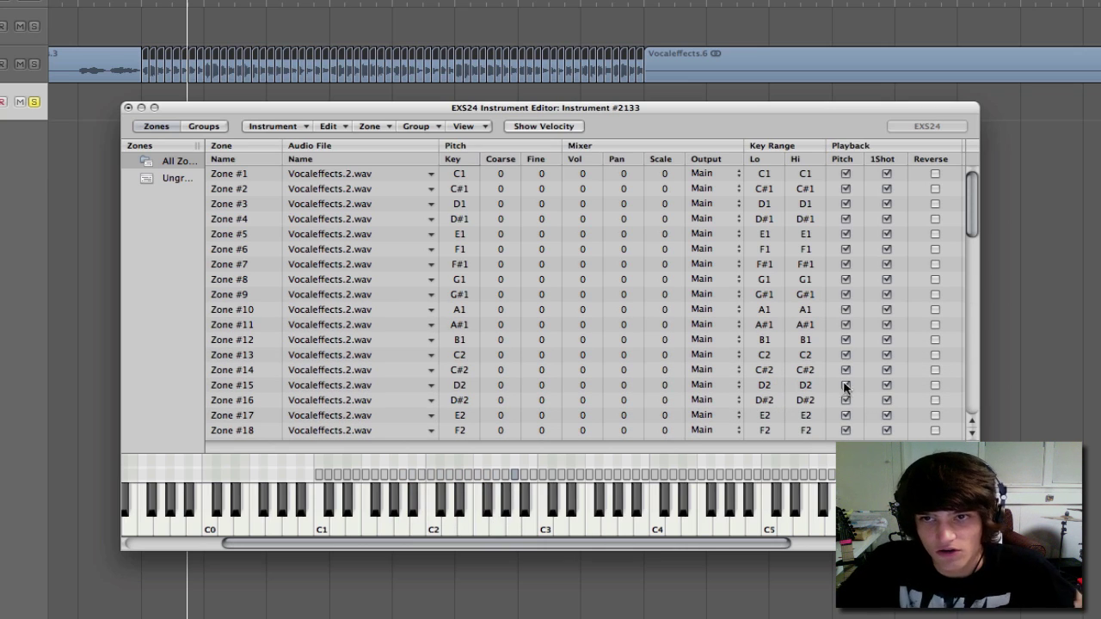
# Select every zone in the EXS24 Instrument Editor and untick Pitch for all of them.
pyautogui.click(350, 184)
pyautogui.scroll(-6, 362, 232)
pyautogui.scroll(-8, 372, 250)
pyautogui.keyDown('shift'); pyautogui.click(375, 433); pyautogui.keyUp('shift')
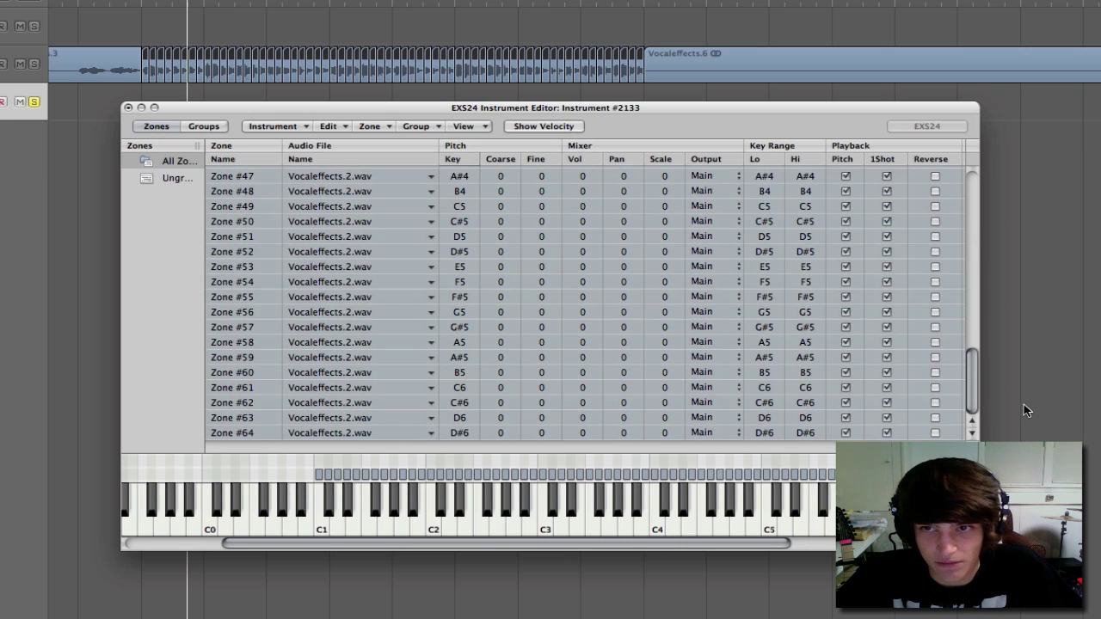
pyautogui.click(845, 432)
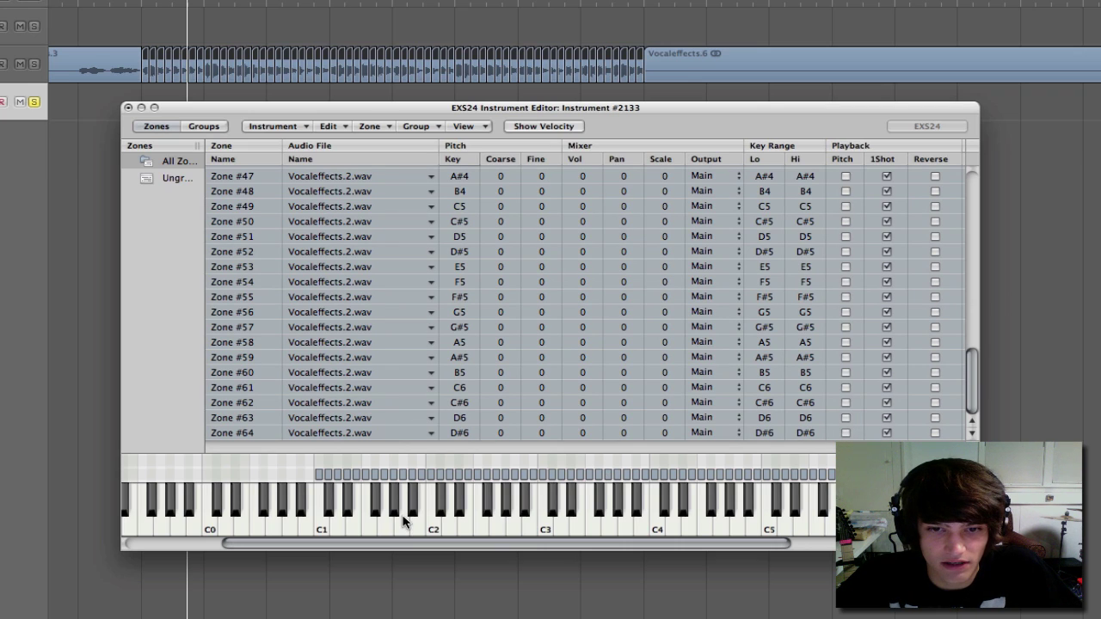
# Play several keyboard keys to hear the vocal slices without pitch tracking.
pyautogui.click(459, 524)
pyautogui.click(420, 524)
pyautogui.click(568, 528)
pyautogui.click(685, 525)
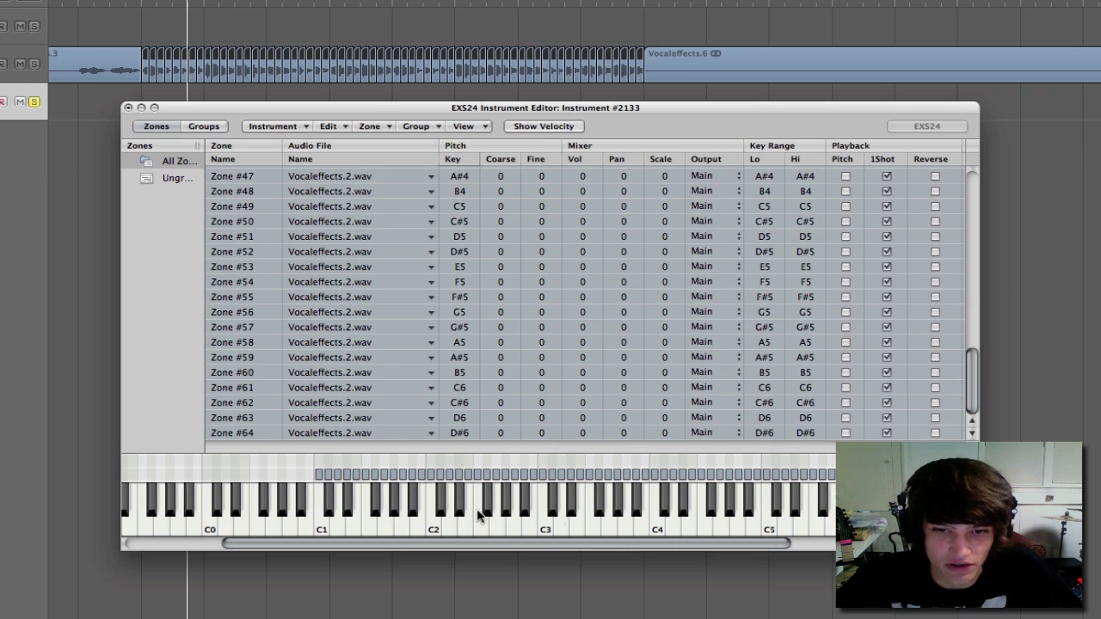
pyautogui.click(495, 523)
pyautogui.click(593, 528)
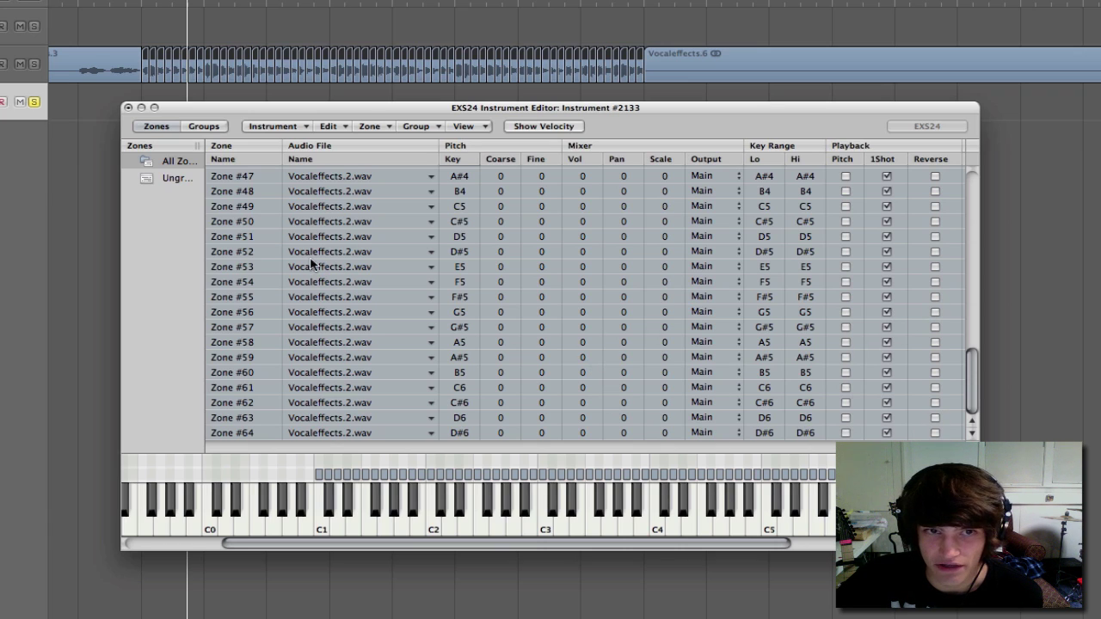
# Save the sampler instrument as 'Example Vox Ins'.
pyautogui.click(290, 128)
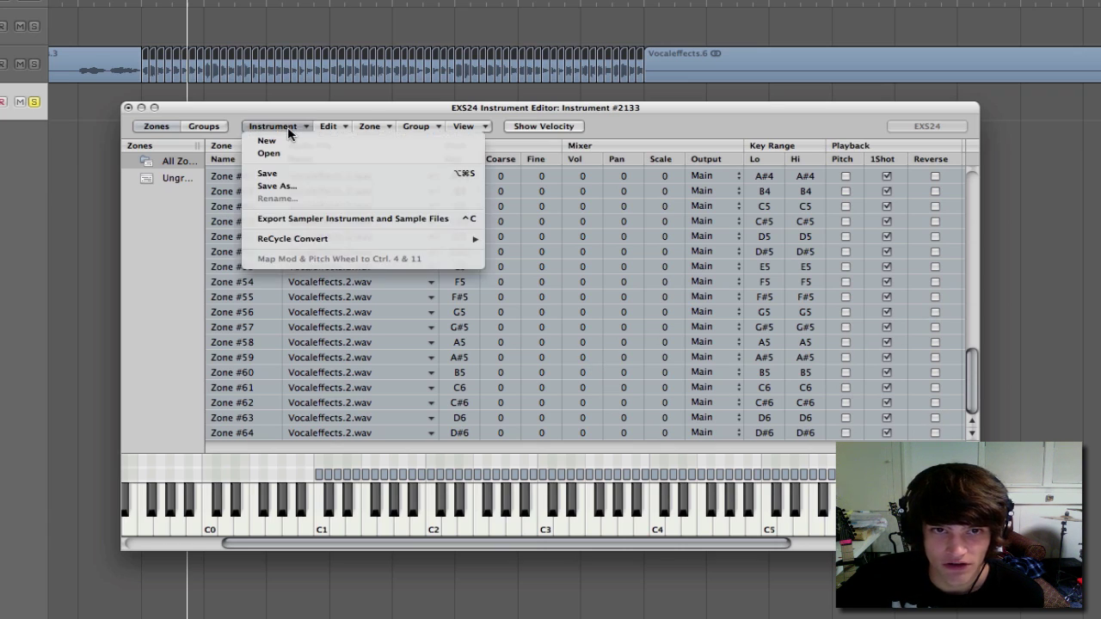
pyautogui.click(293, 174)
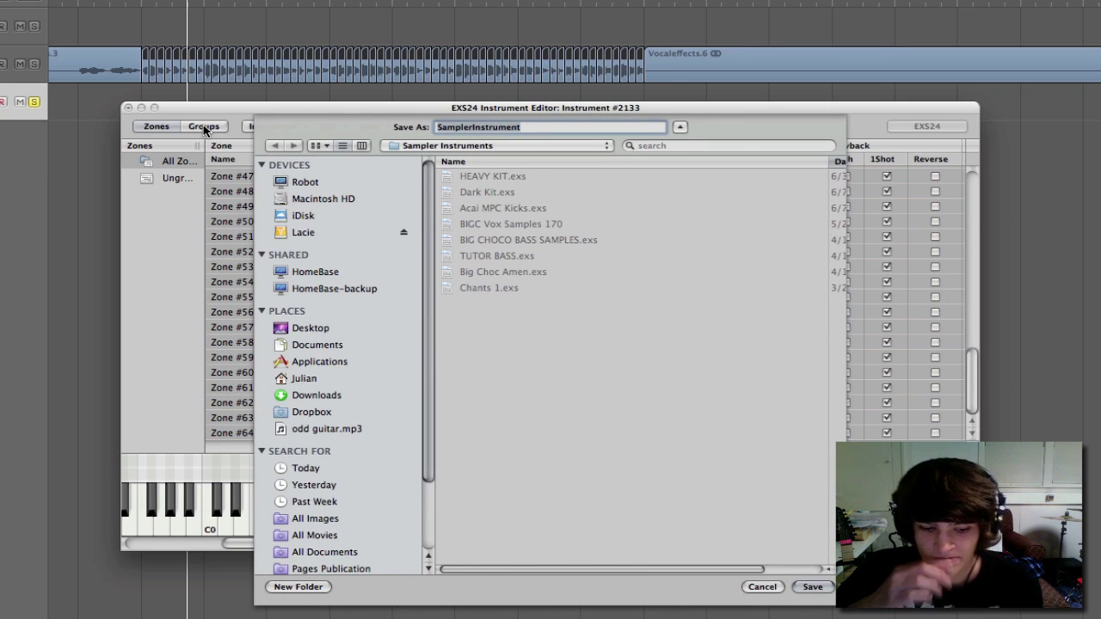
pyautogui.write('Example Ins')
pyautogui.press('BackSpace')
pyautogui.press('BackSpace')
pyautogui.press('BackSpace')
pyautogui.write('Vox Ins')
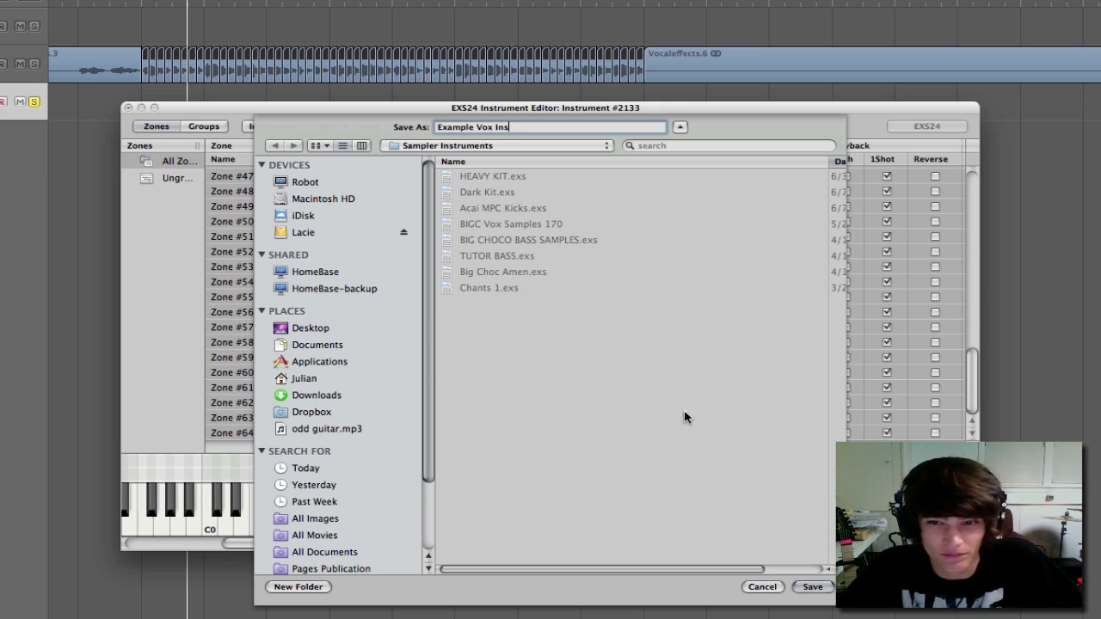
pyautogui.click(815, 589)
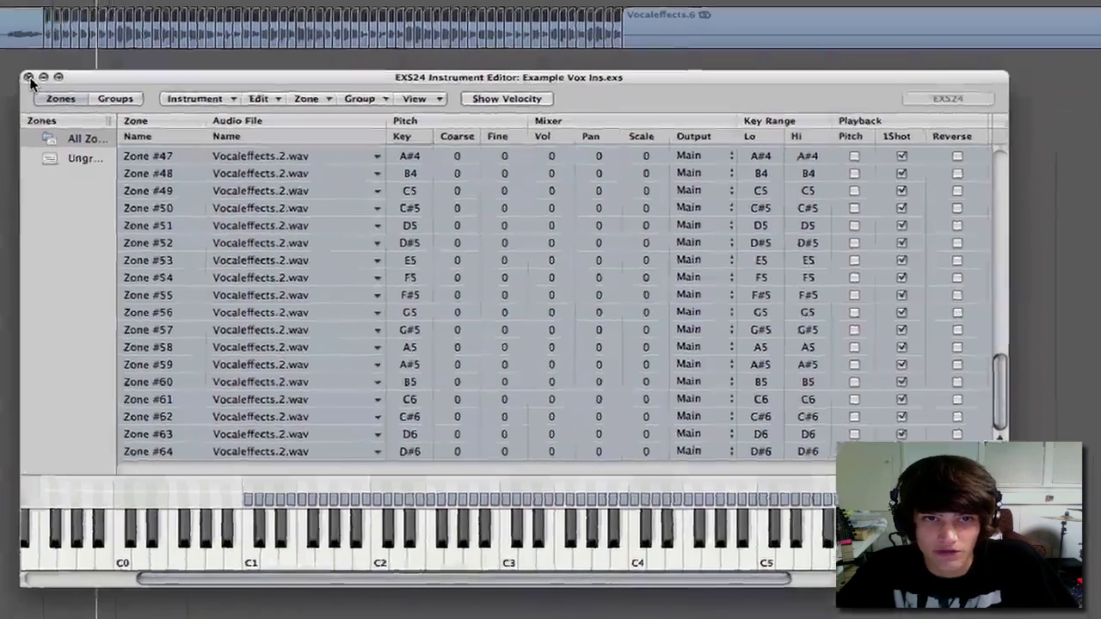
# Close the zone editor, set the EXS24 output level to -24 dB, and close the plug-in window.
pyautogui.click(129, 108)
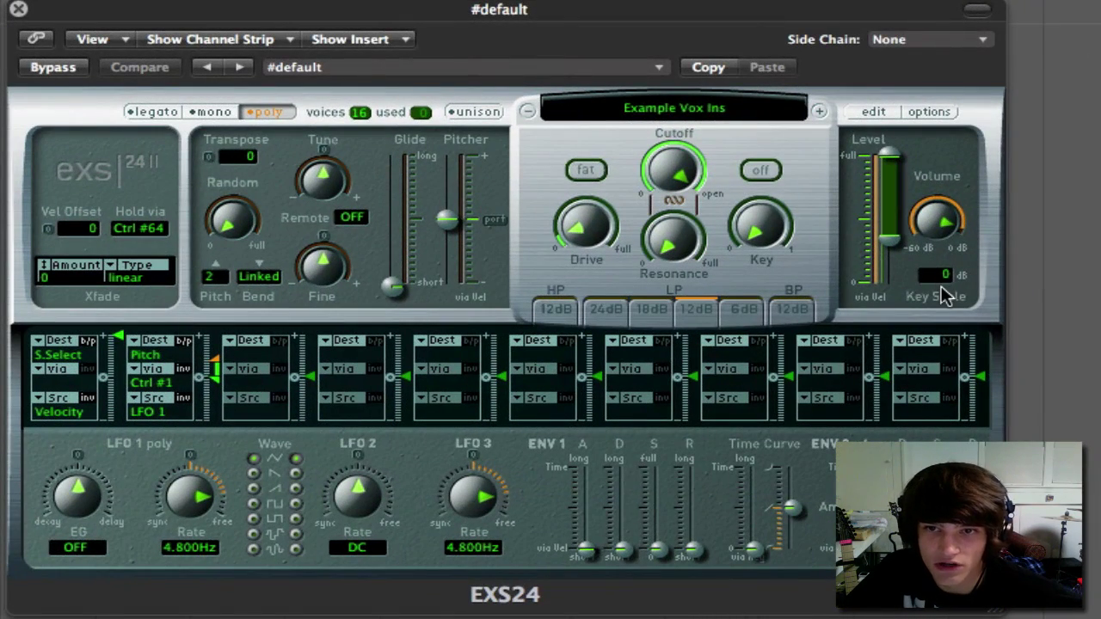
pyautogui.moveTo(892, 251); pyautogui.dragTo(892, 236)
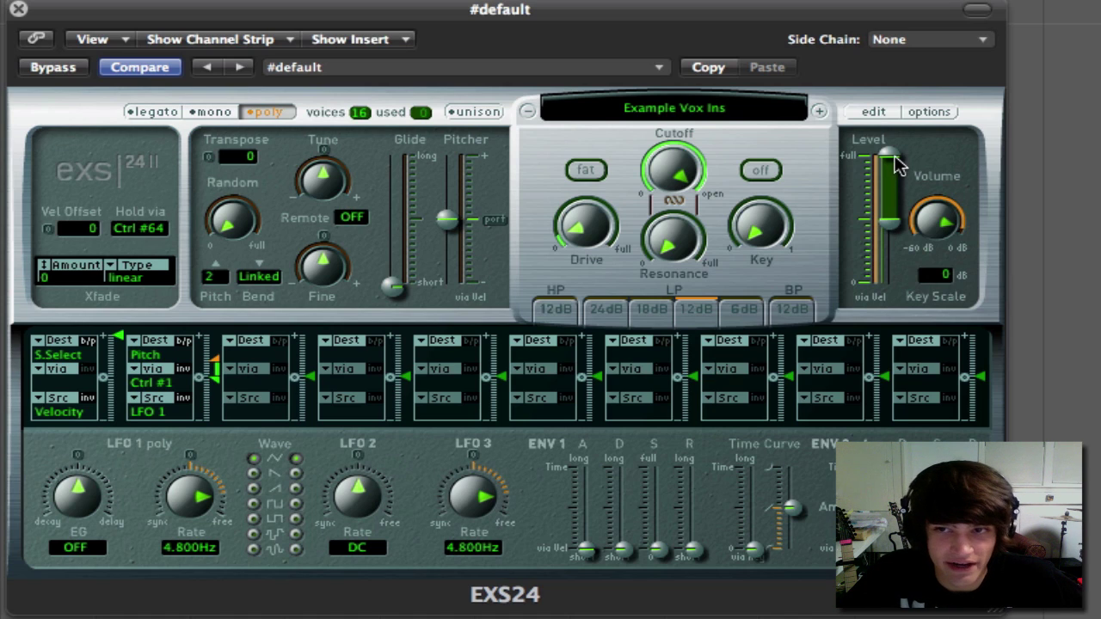
pyautogui.moveTo(899, 167)
pyautogui.mouseDown()
pyautogui.moveTo(899, 142)
pyautogui.moveTo(896, 151)
pyautogui.mouseUp()
pyautogui.click(894, 157)
pyautogui.moveTo(898, 231); pyautogui.dragTo(895, 239)
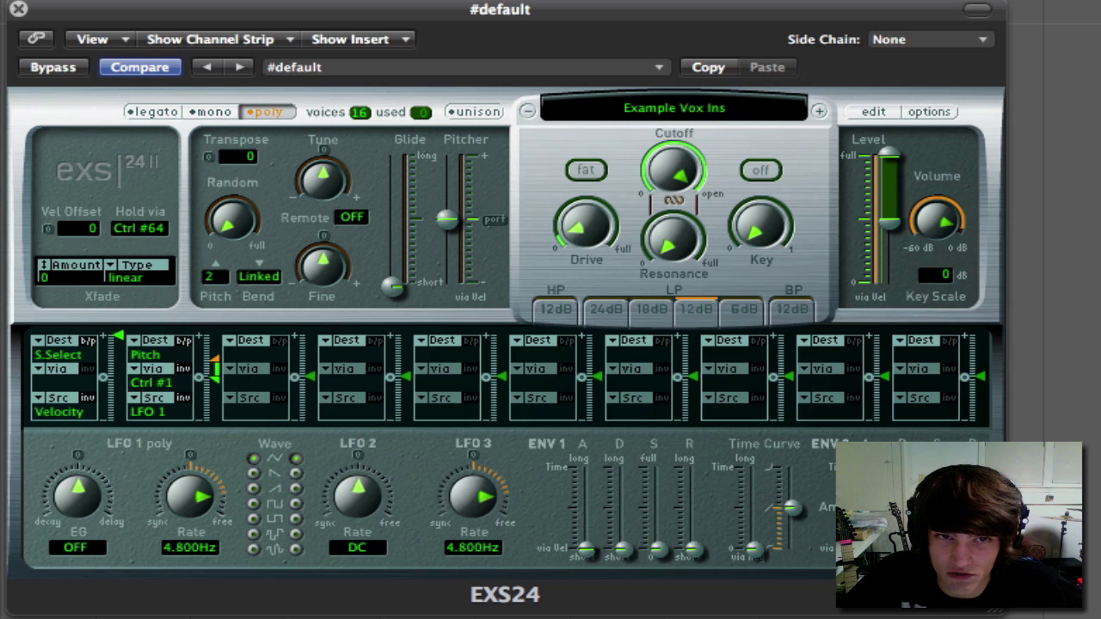
pyautogui.click(895, 233)
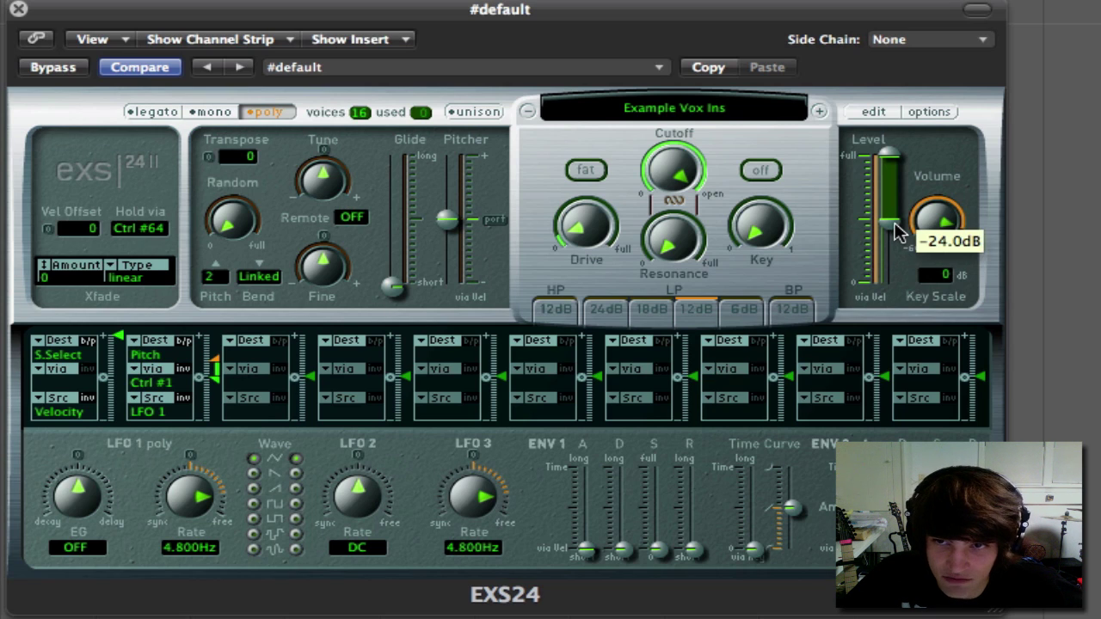
pyautogui.moveTo(895, 234); pyautogui.dragTo(903, 282)
pyautogui.click(892, 170)
pyautogui.click(890, 295)
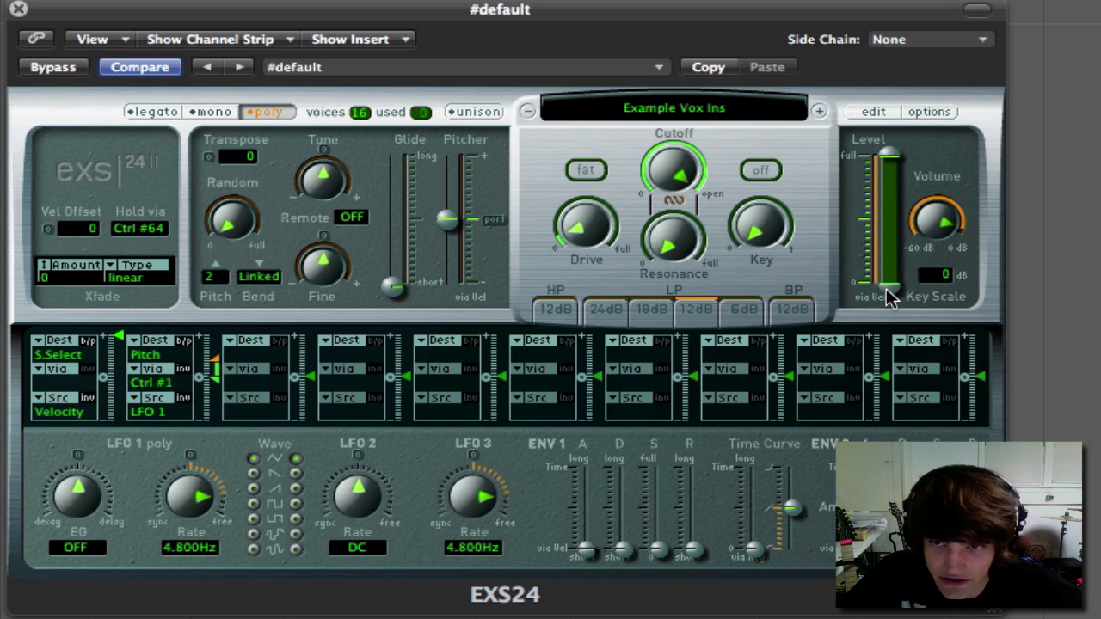
pyautogui.moveTo(890, 295); pyautogui.dragTo(891, 206)
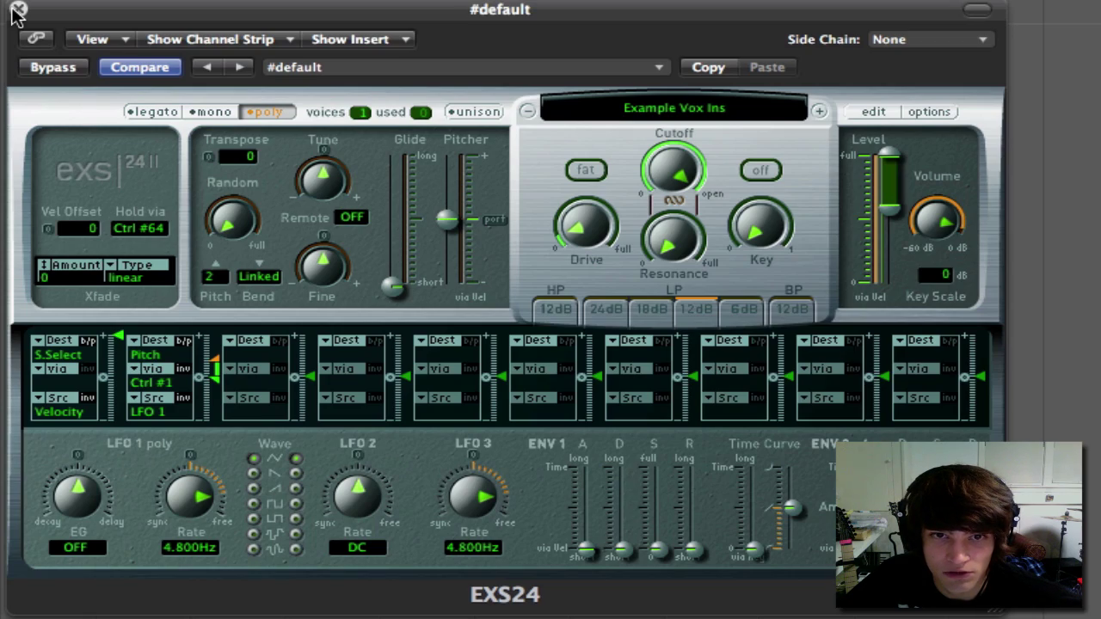
pyautogui.click(17, 10)
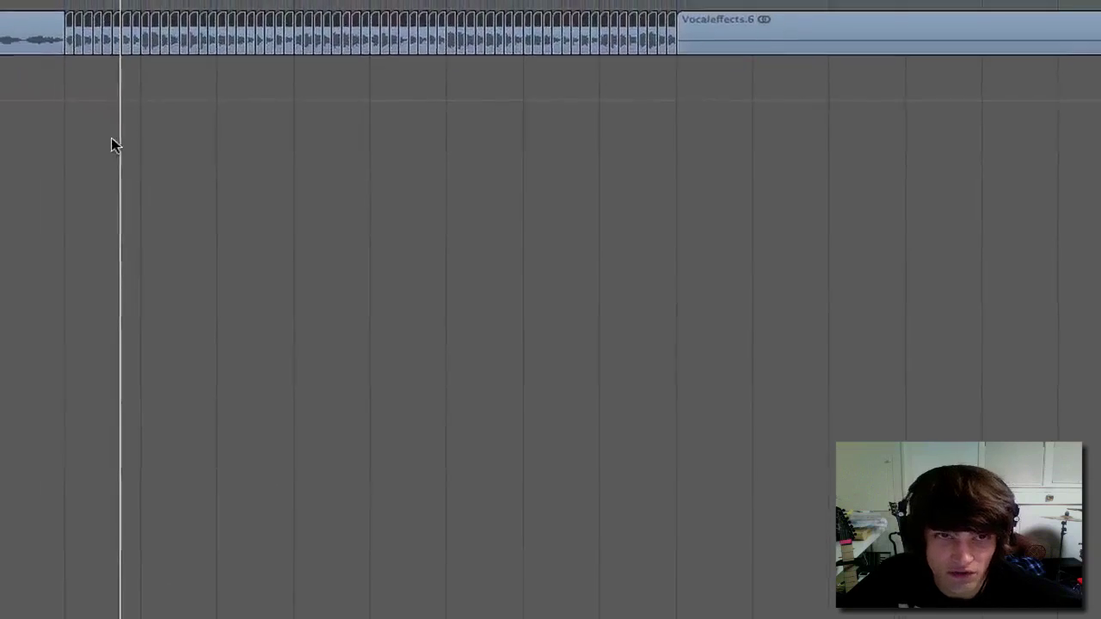
# Create an empty MIDI region on the EXS24 track, open it in the Piano Roll, and extend it to bar 65.
pyautogui.rightClick(185, 109)
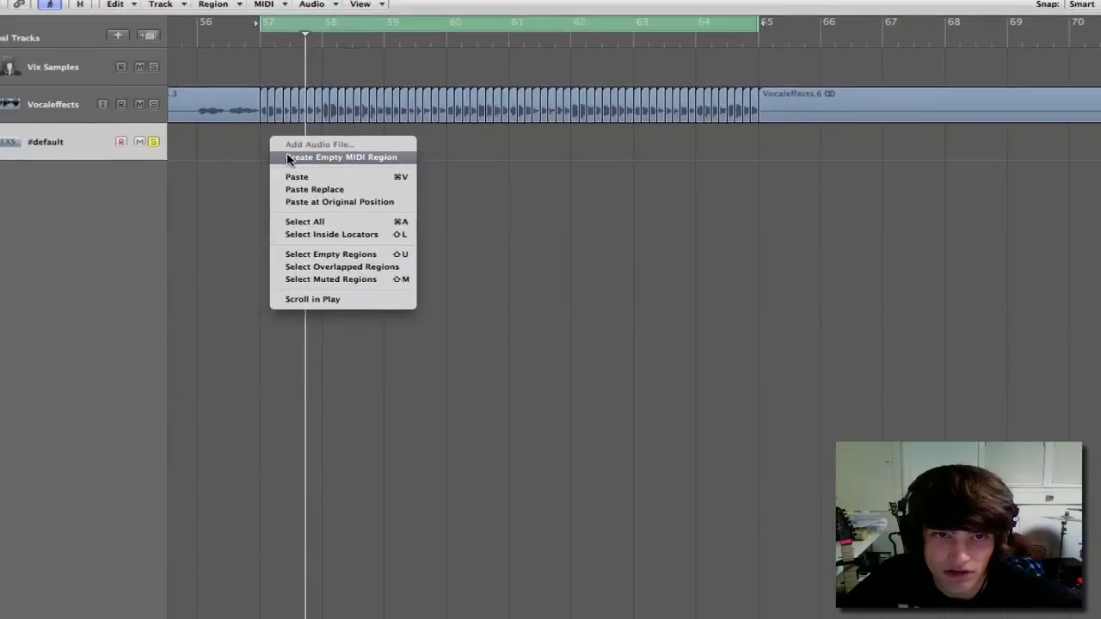
pyautogui.click(203, 131)
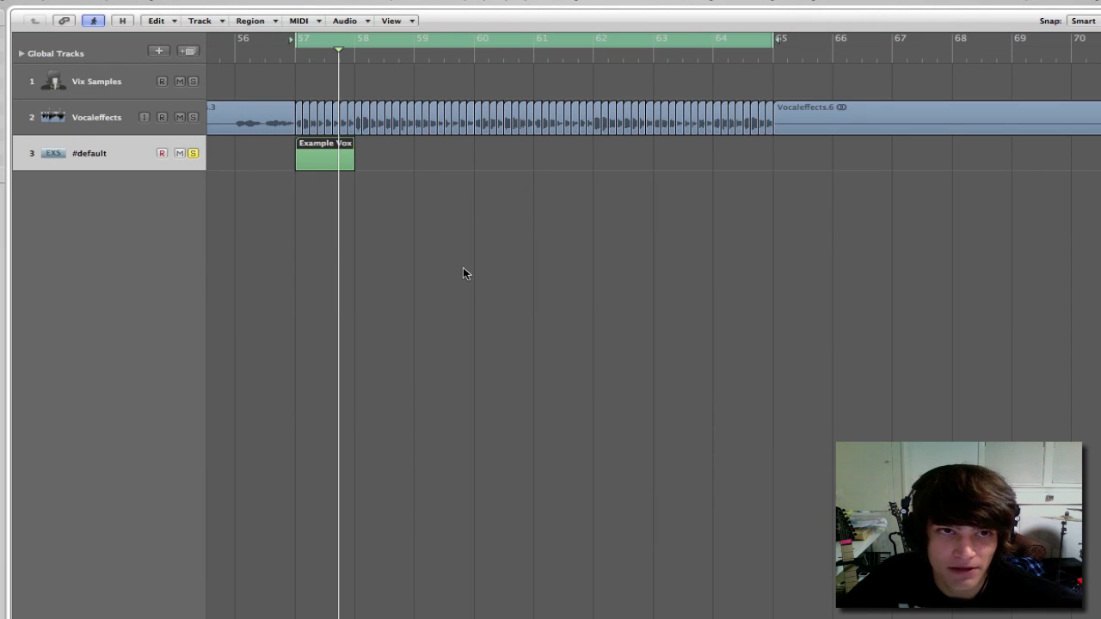
pyautogui.hscroll(-5, 462, 254)
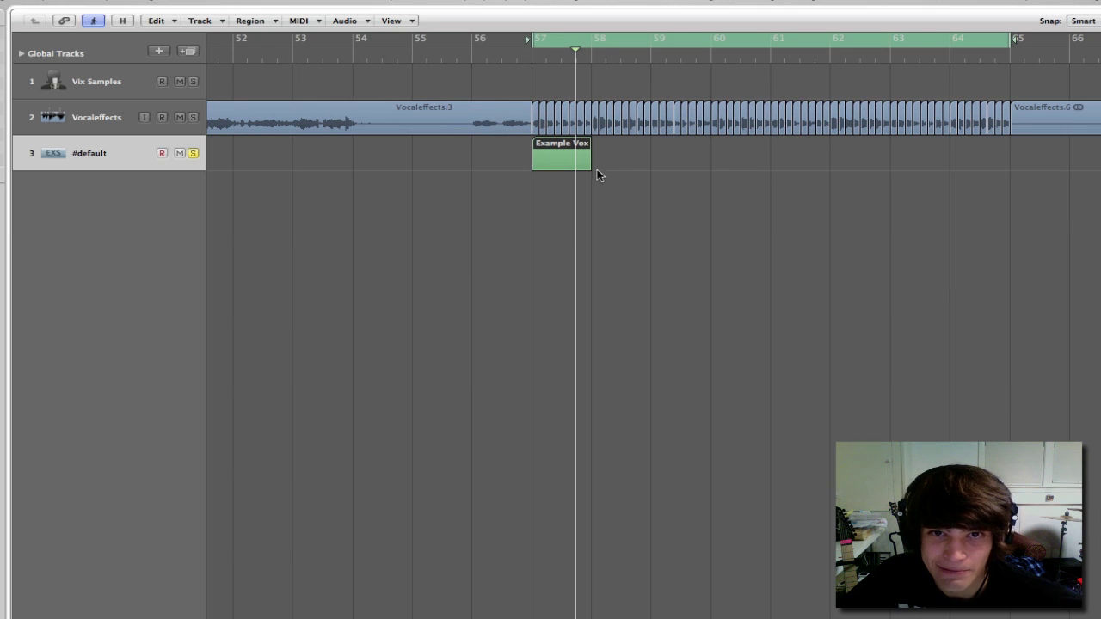
pyautogui.doubleClick(557, 162)
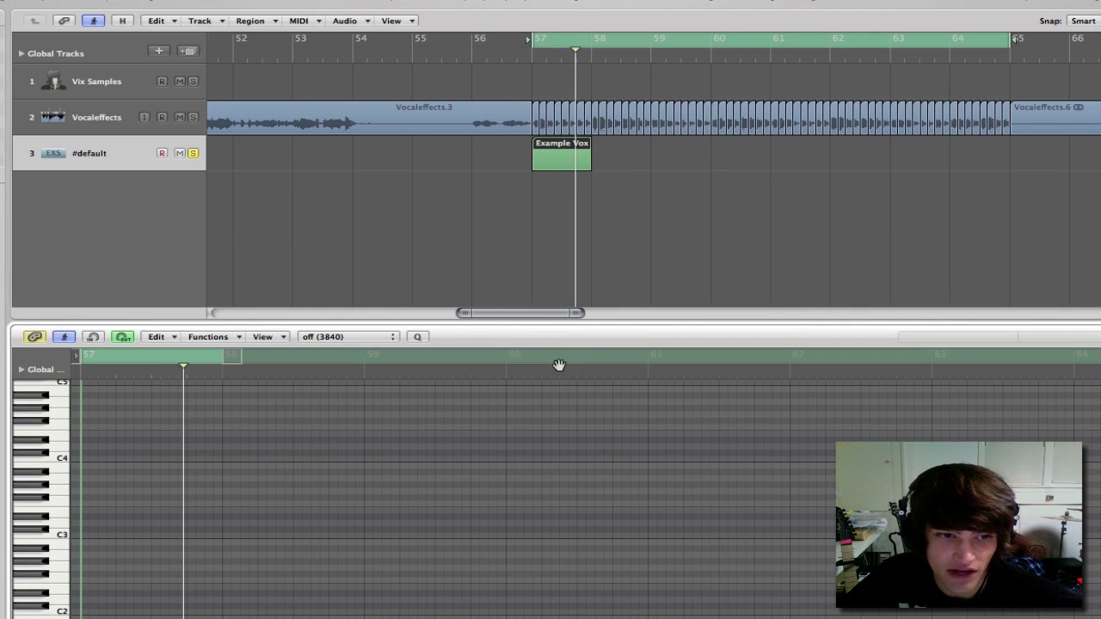
pyautogui.moveTo(588, 166); pyautogui.dragTo(1010, 159)
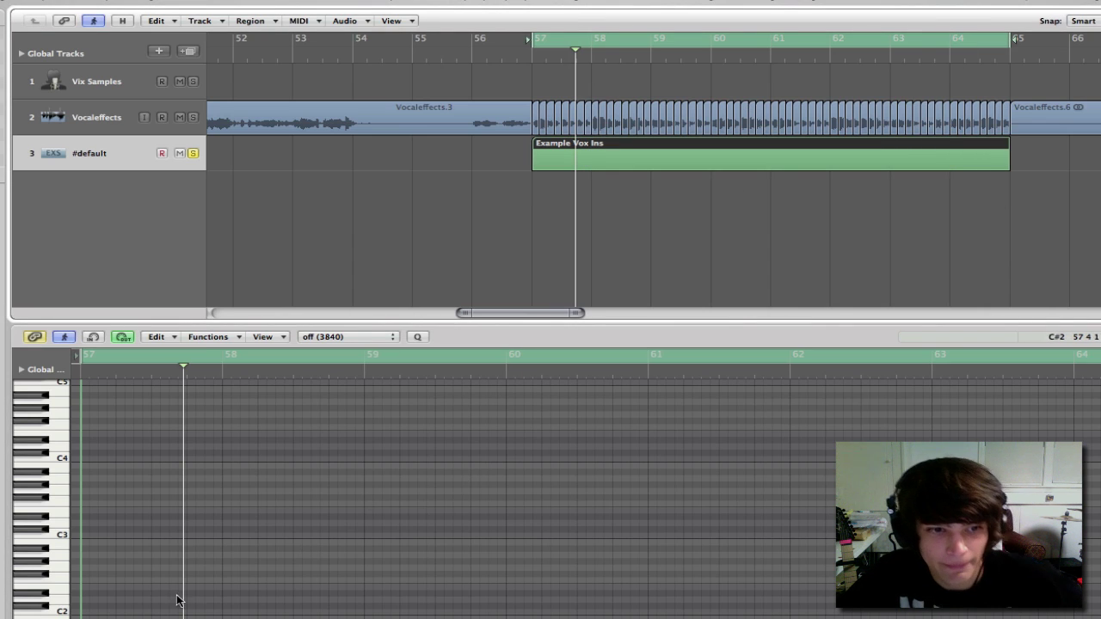
pyautogui.scroll(-3, 128, 521)
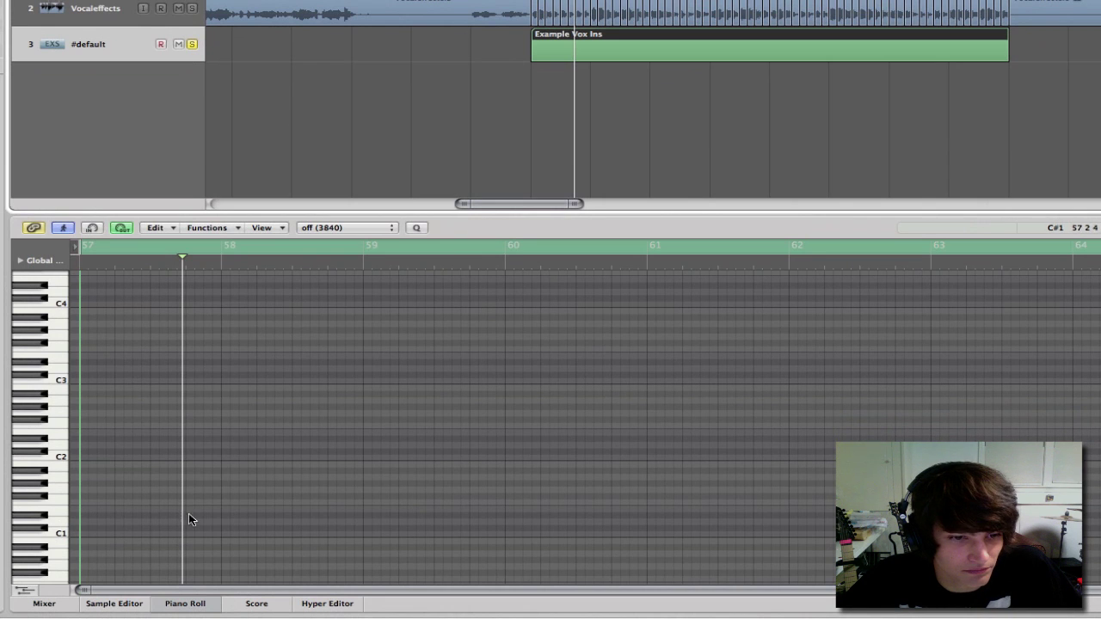
# Paste the staircase of notes into the Piano Roll, start playback, and unsolo the original vocal audio track.
pyautogui.rightClick(84, 533)
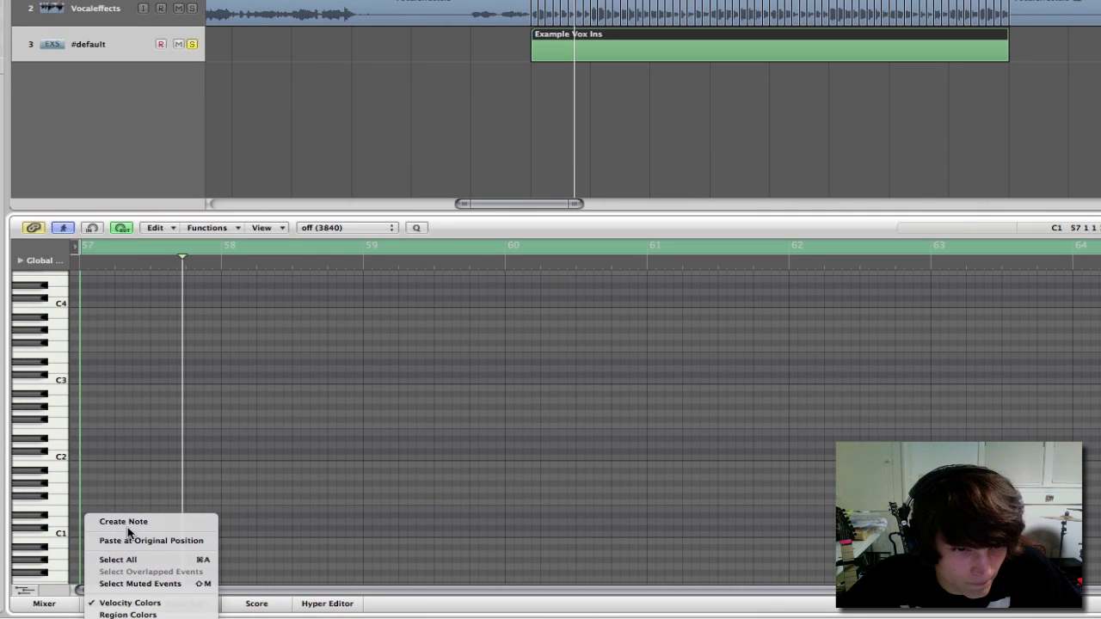
pyautogui.click(129, 541)
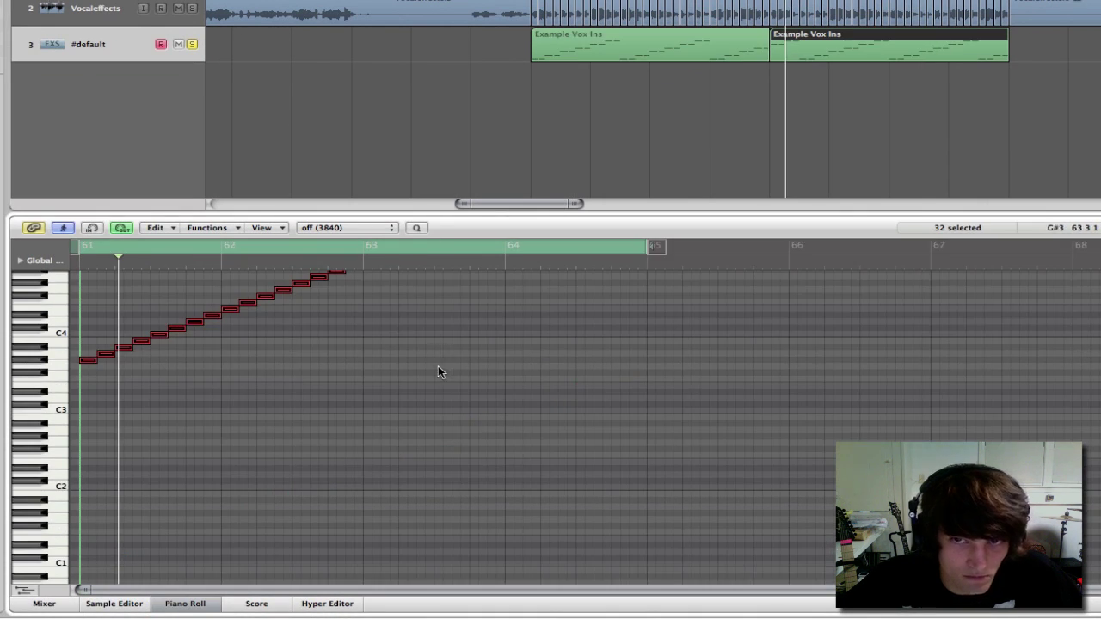
pyautogui.press('space')
pyautogui.click(733, 94)
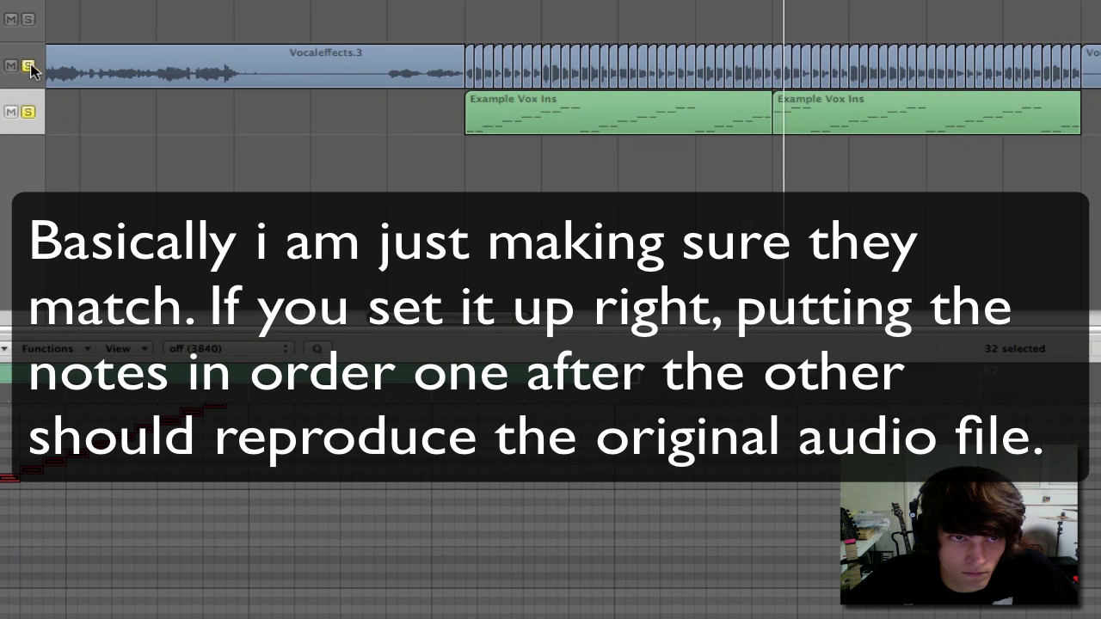
pyautogui.click(28, 66)
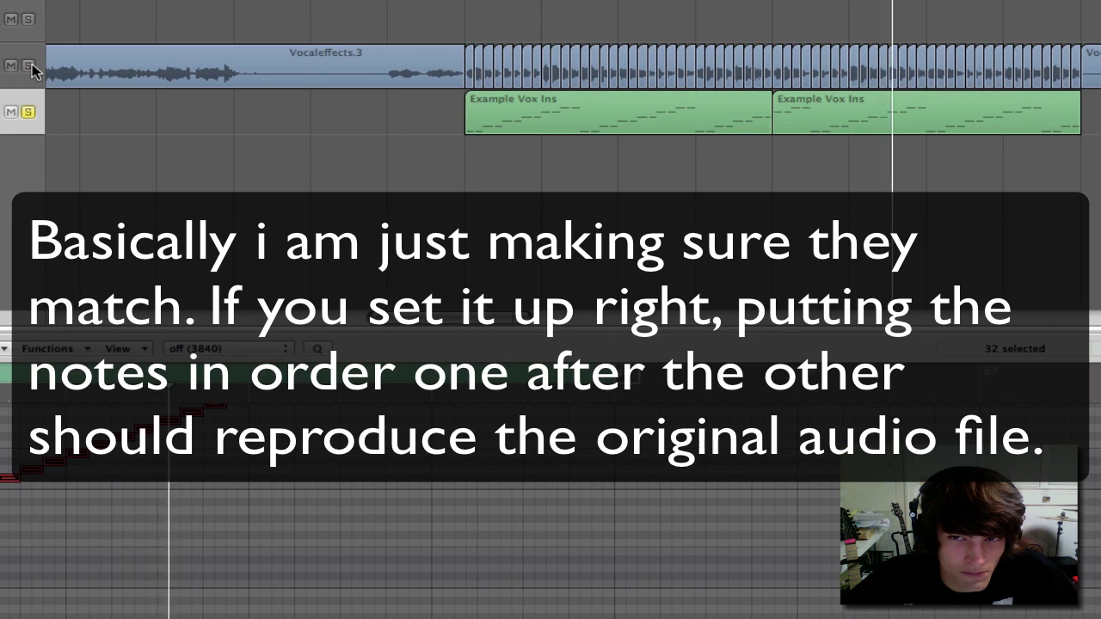
# Deselect the notes, play from bar 57, and zoom in horizontally around bar 59.
pyautogui.scroll(3, 484, 441)
pyautogui.scroll(5, 485, 441)
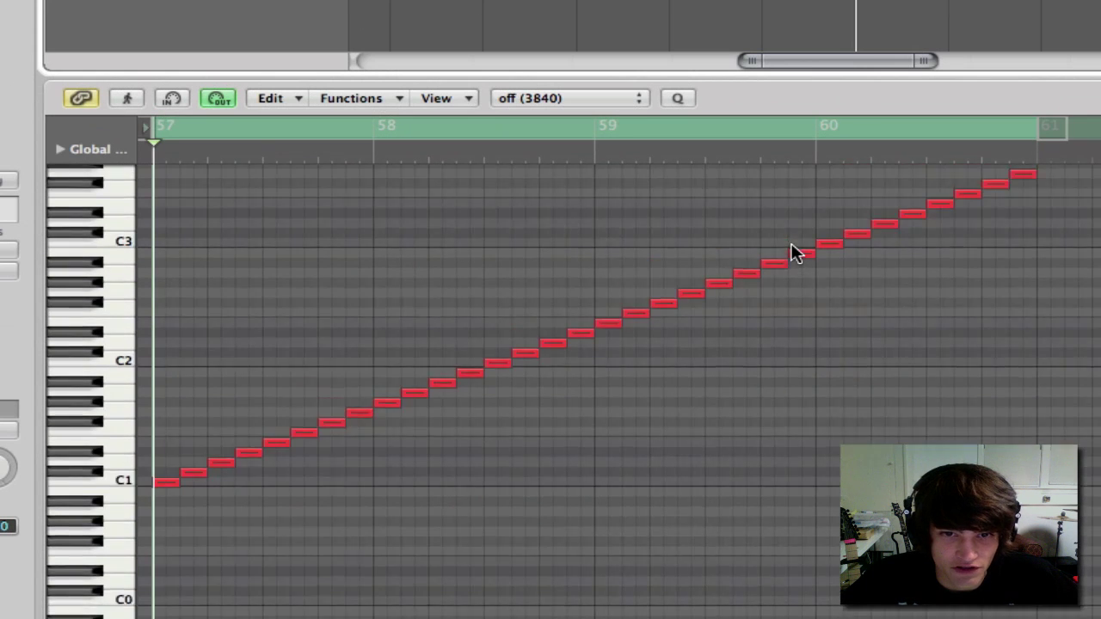
pyautogui.scroll(3, 793, 252)
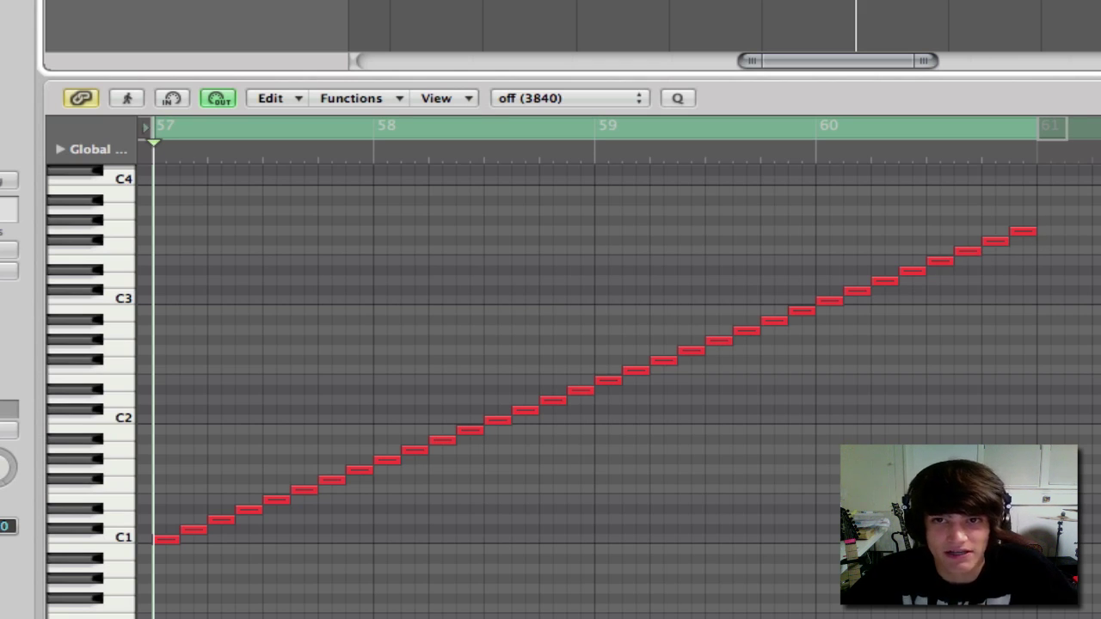
pyautogui.scroll(10, 731, 231)
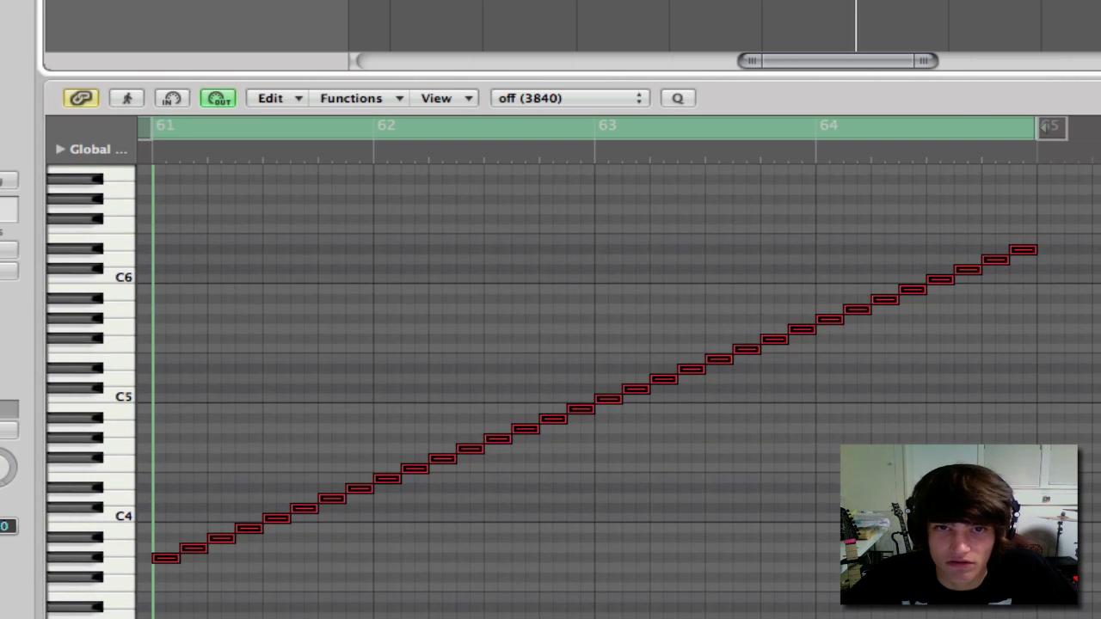
pyautogui.click(782, 184)
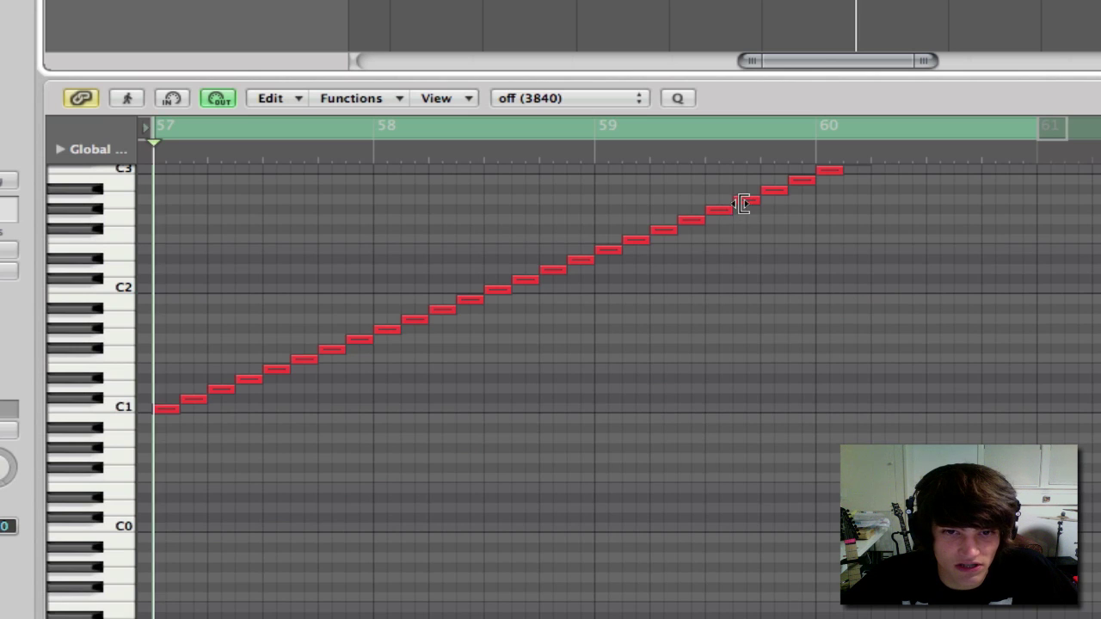
pyautogui.scroll(-10, 742, 203)
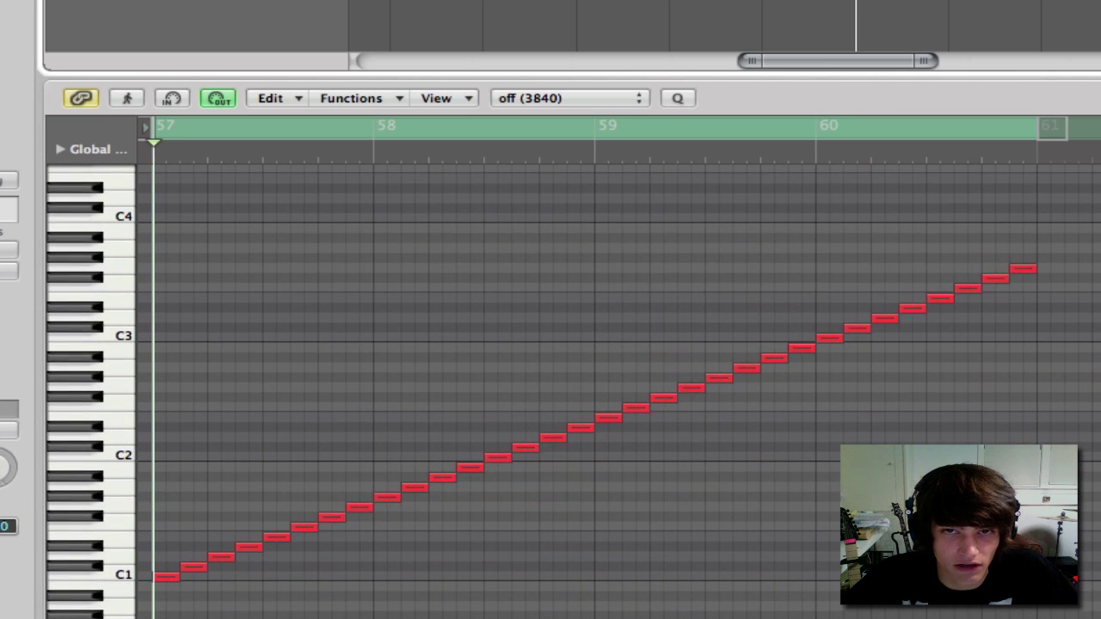
pyautogui.press('space')
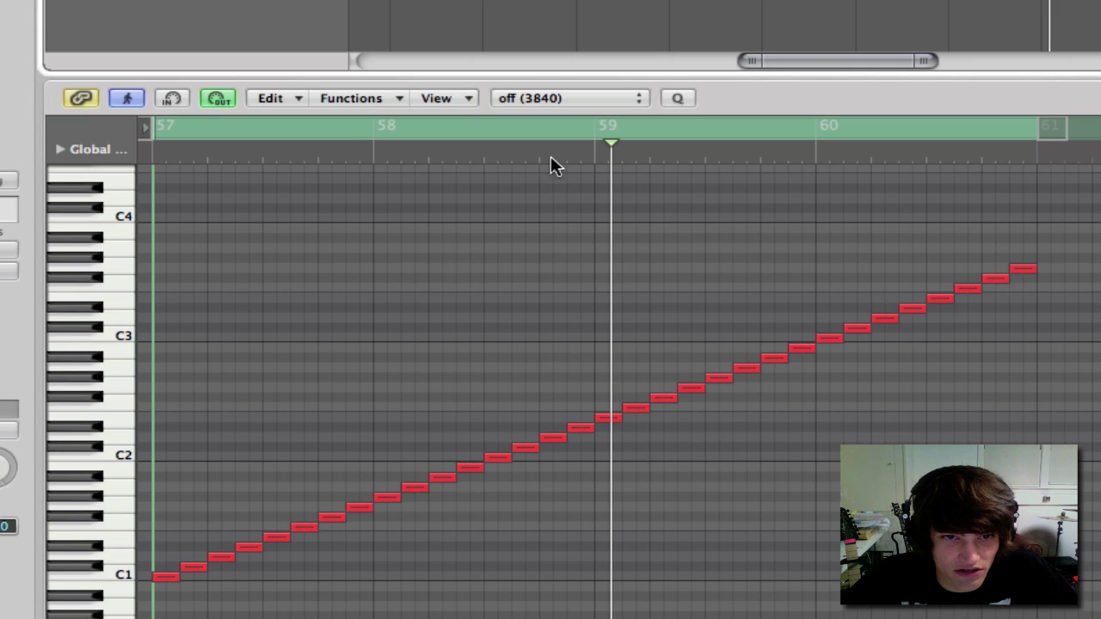
pyautogui.keyDown('ctrl'); pyautogui.keyDown('alt'); pyautogui.click(553, 207); pyautogui.keyUp('alt'); pyautogui.keyUp('ctrl')
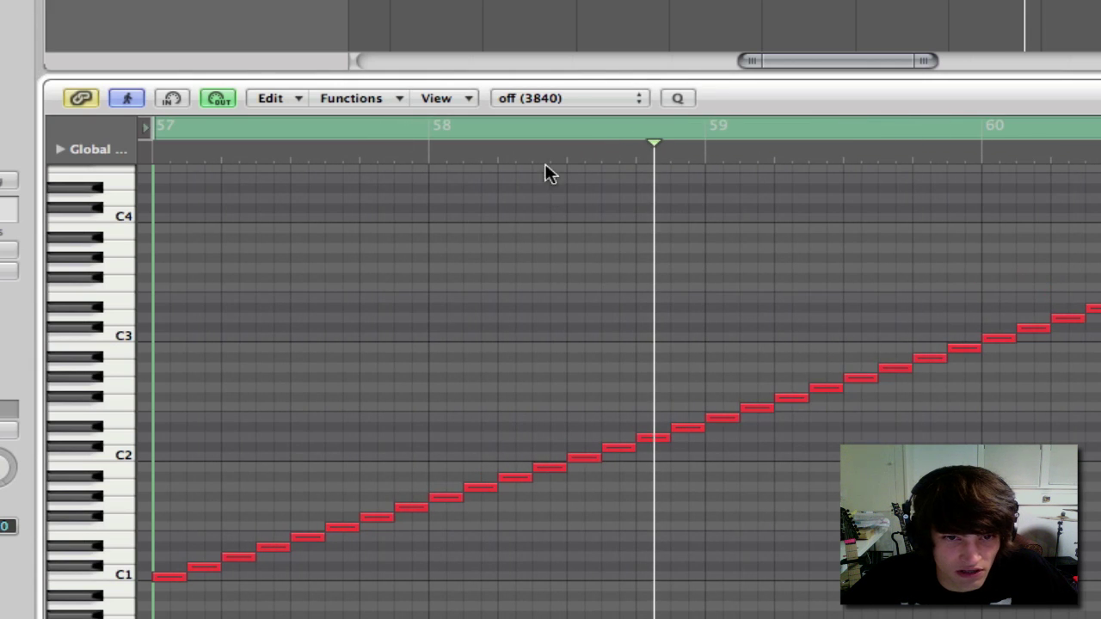
pyautogui.click(545, 158)
pyautogui.keyDown('ctrl'); pyautogui.keyDown('alt'); pyautogui.click(540, 205); pyautogui.keyUp('alt'); pyautogui.keyUp('ctrl')
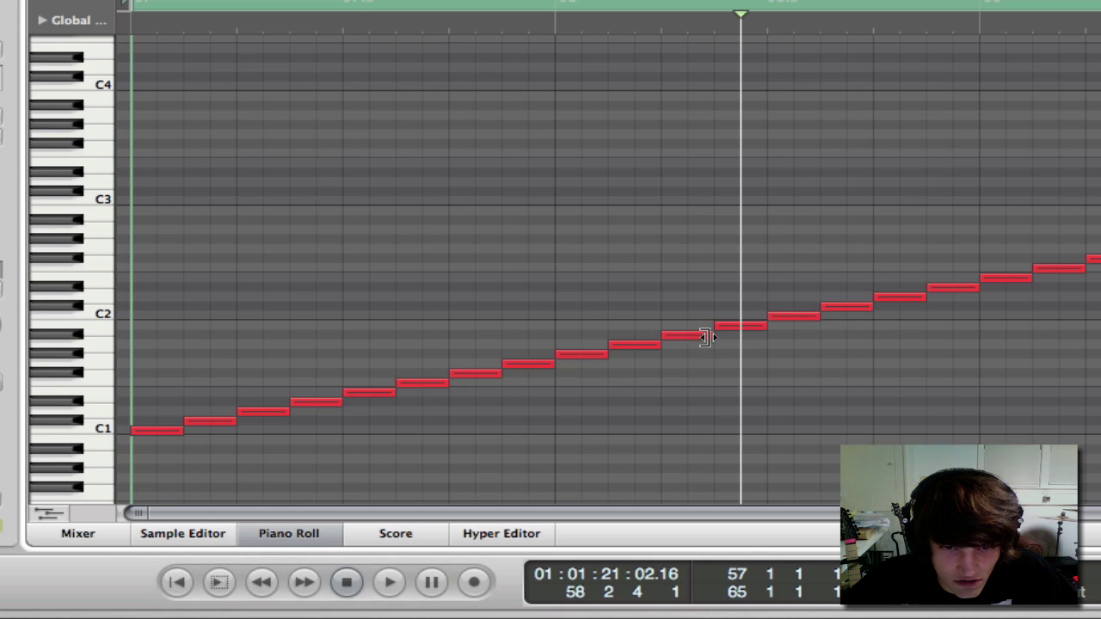
# Shorten a note before the playhead and halve a low note, copy it into repeats, and audition the glitch.
pyautogui.moveTo(706, 337)
pyautogui.mouseDown()
pyautogui.moveTo(687, 339)
pyautogui.moveTo(706, 357)
pyautogui.mouseUp()
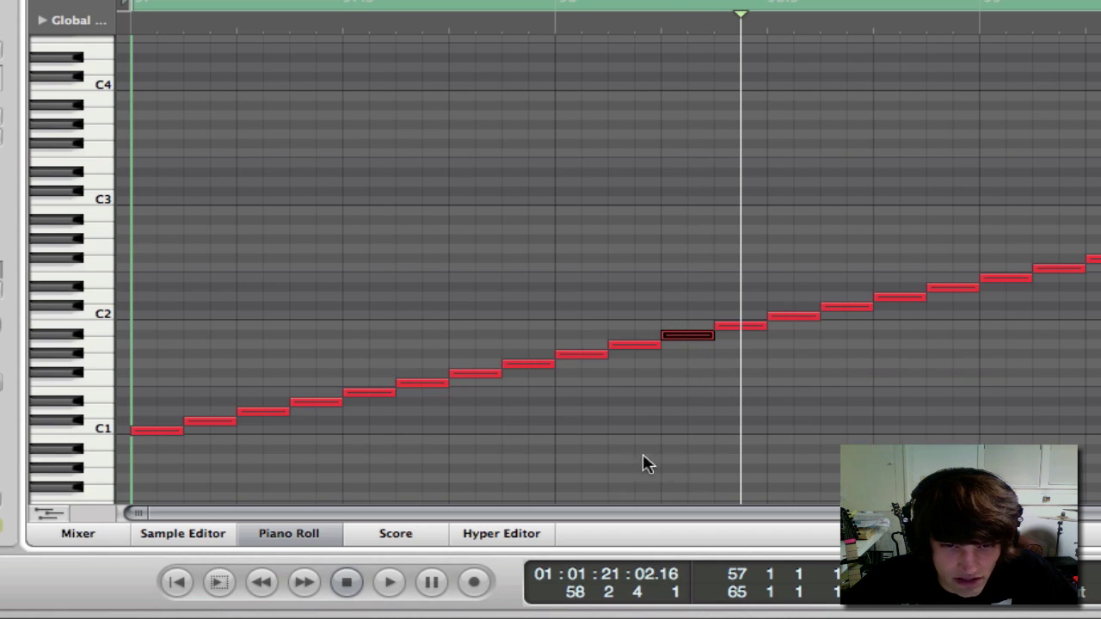
pyautogui.click(635, 457)
pyautogui.press('space')
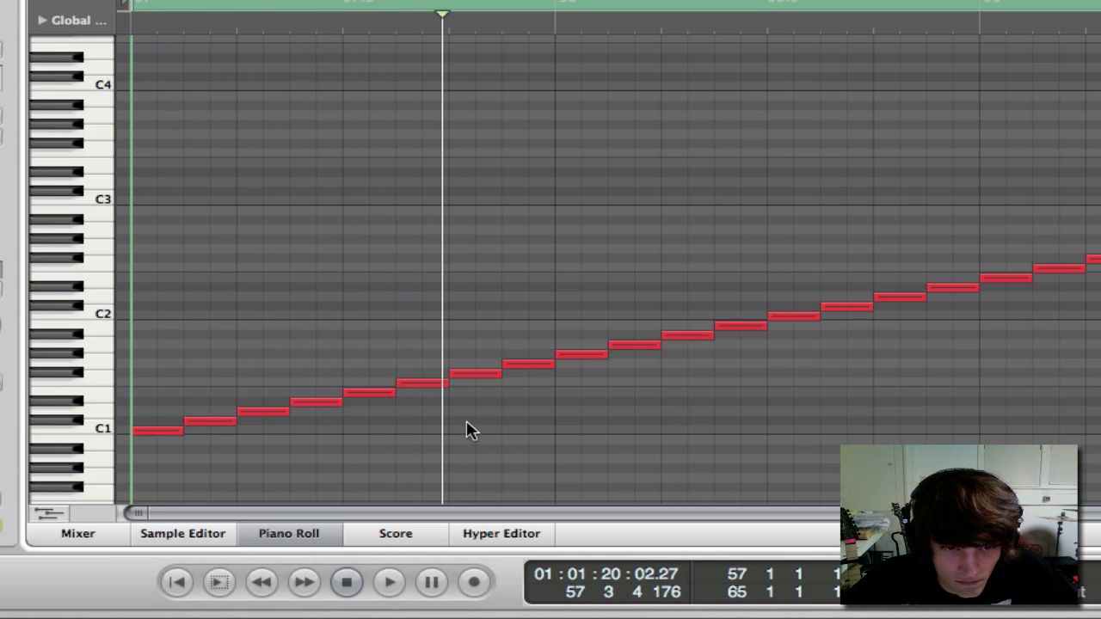
pyautogui.moveTo(385, 393); pyautogui.dragTo(434, 401)
pyautogui.click(433, 384)
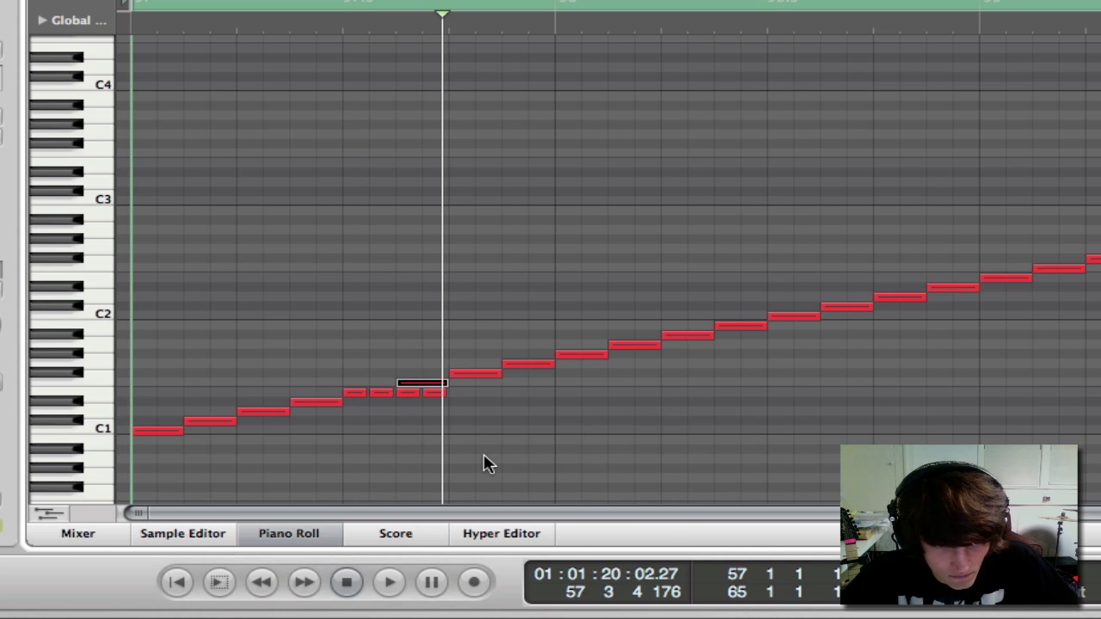
pyautogui.press('space')
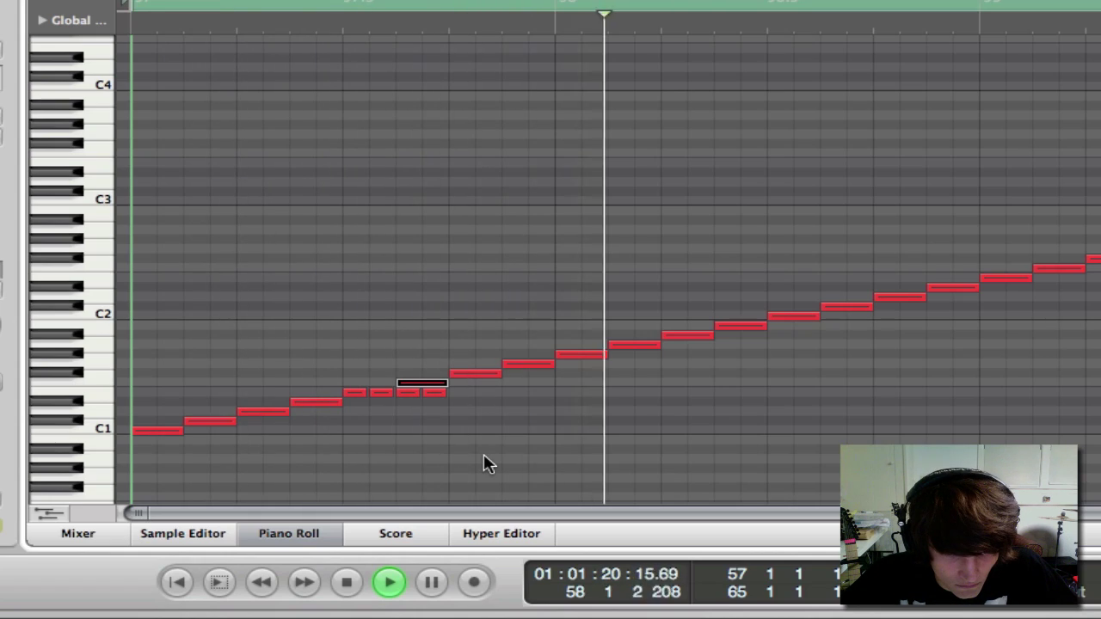
pyautogui.press('space')
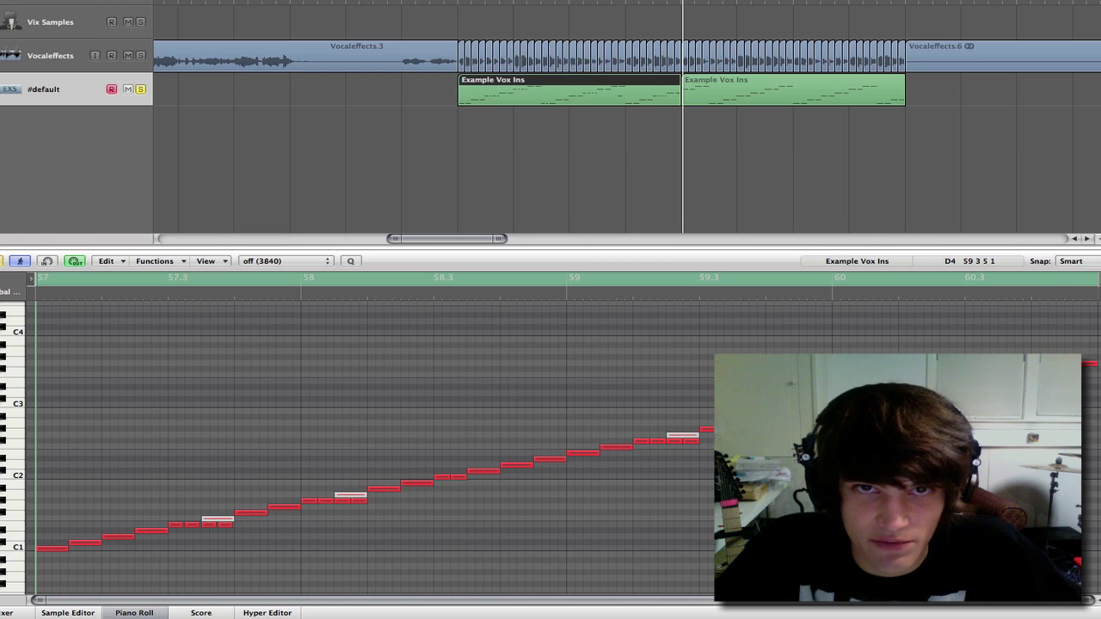
# Loop and play the glitched vocal regions, then turn Cycle off and deselect the Example Vox Ins region.
pyautogui.moveTo(464, 7); pyautogui.dragTo(690, 12)
pyautogui.click(711, 93)
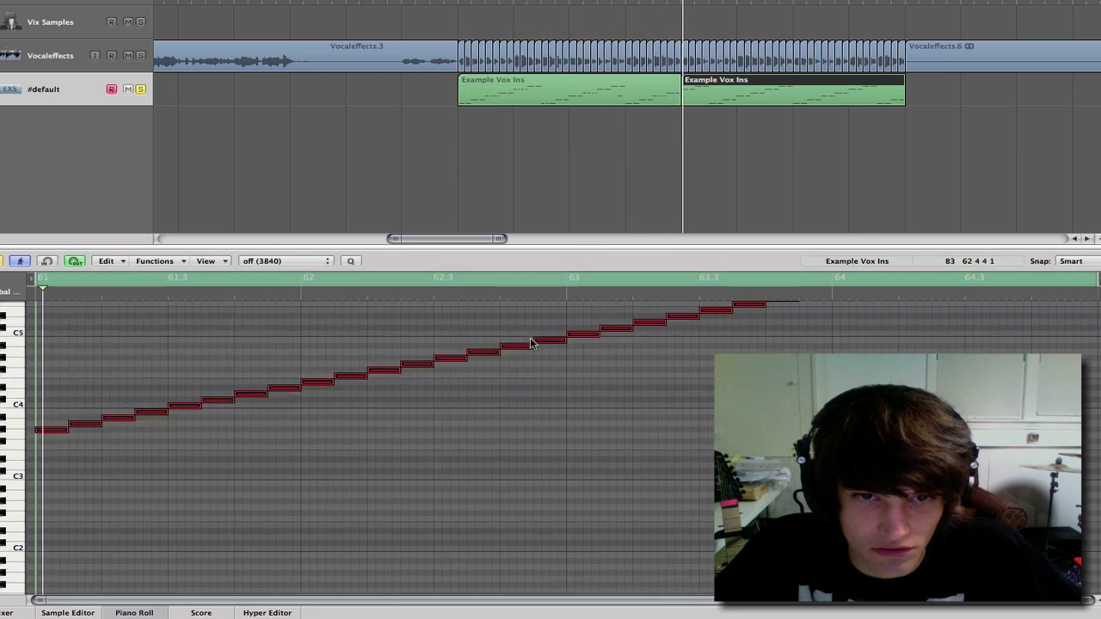
pyautogui.scroll(3, 530, 344)
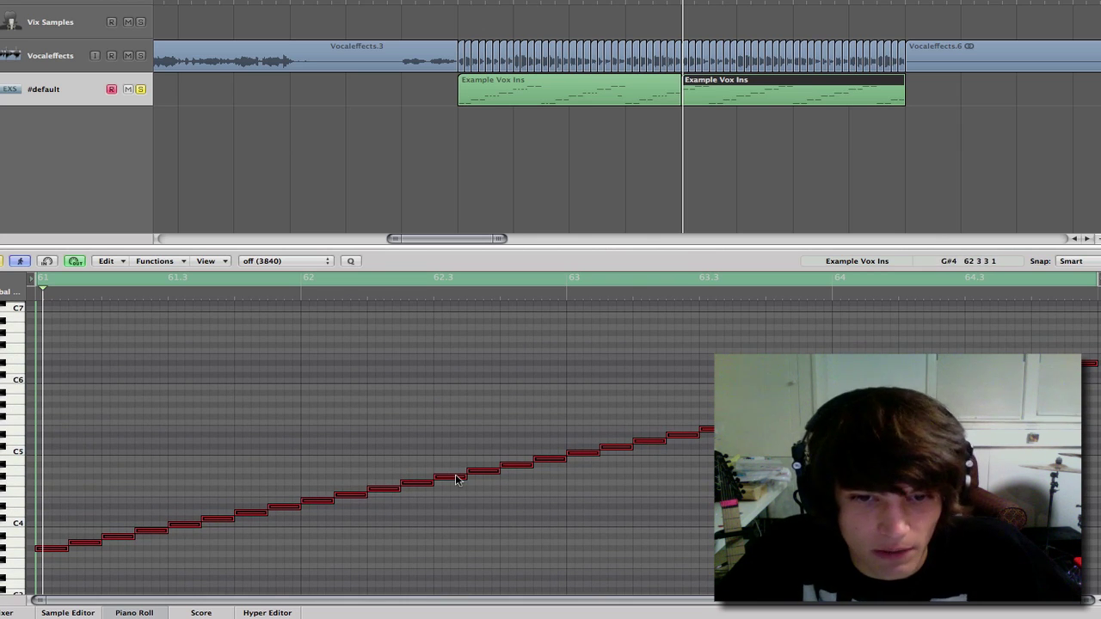
pyautogui.press('space')
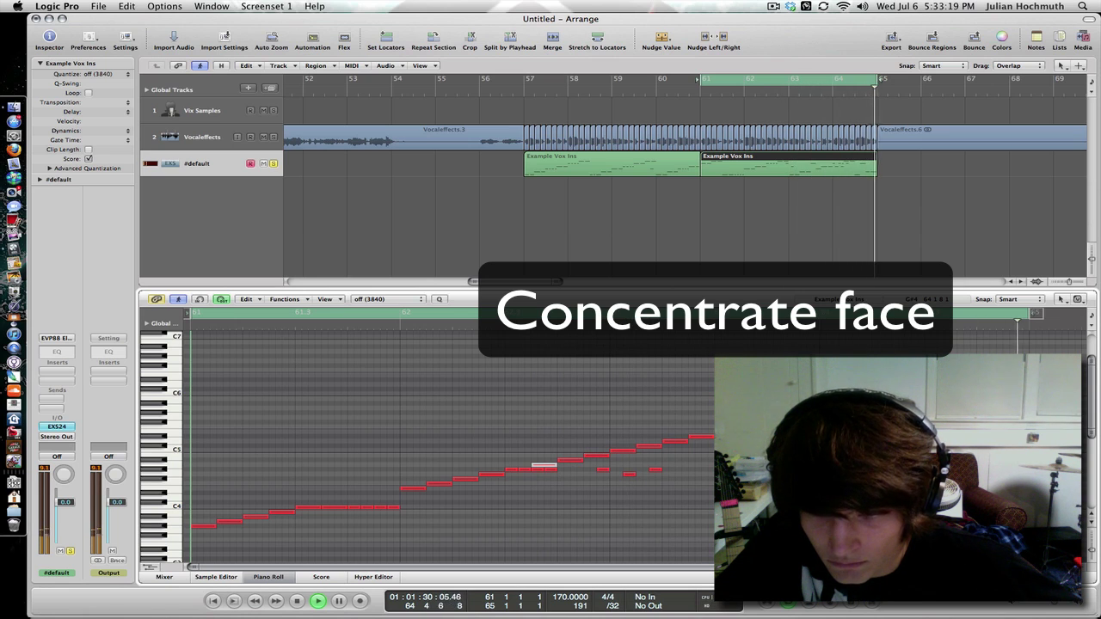
pyautogui.press('space')
pyautogui.click(772, 78)
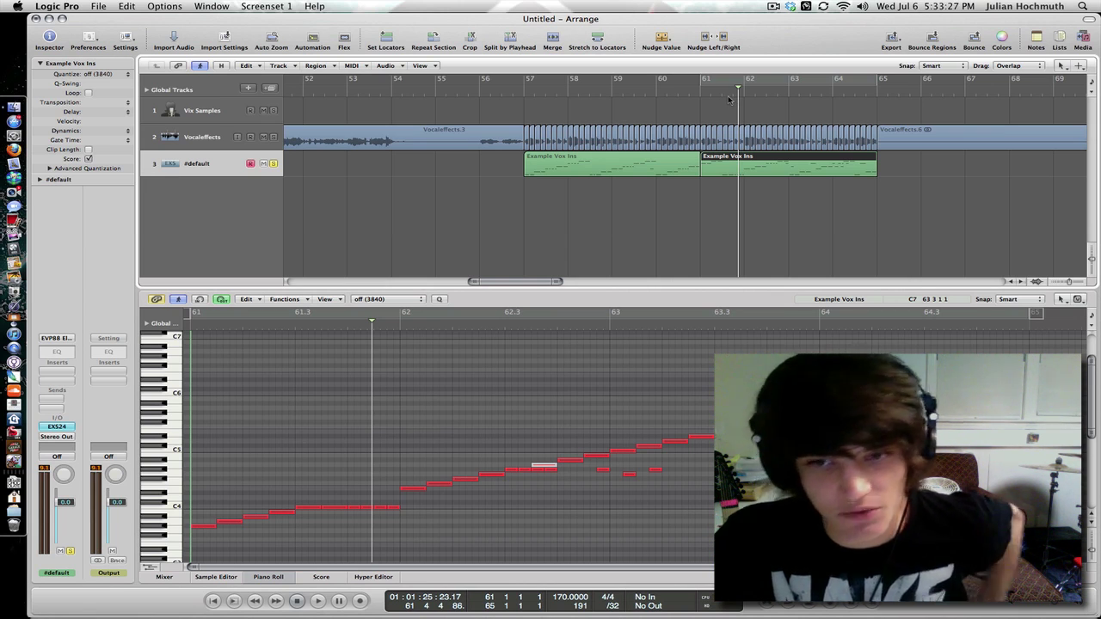
pyautogui.click(663, 243)
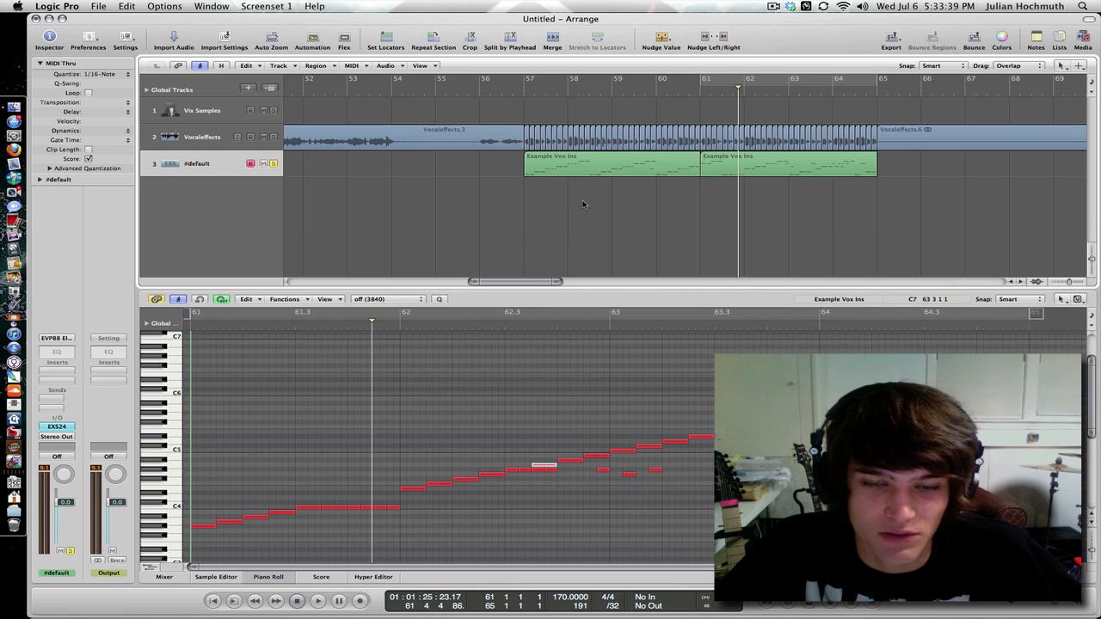
# Move the playhead to bar 57, close the Piano Roll, open the Media Browser, and play with the Kick track.
pyautogui.click(522, 95)
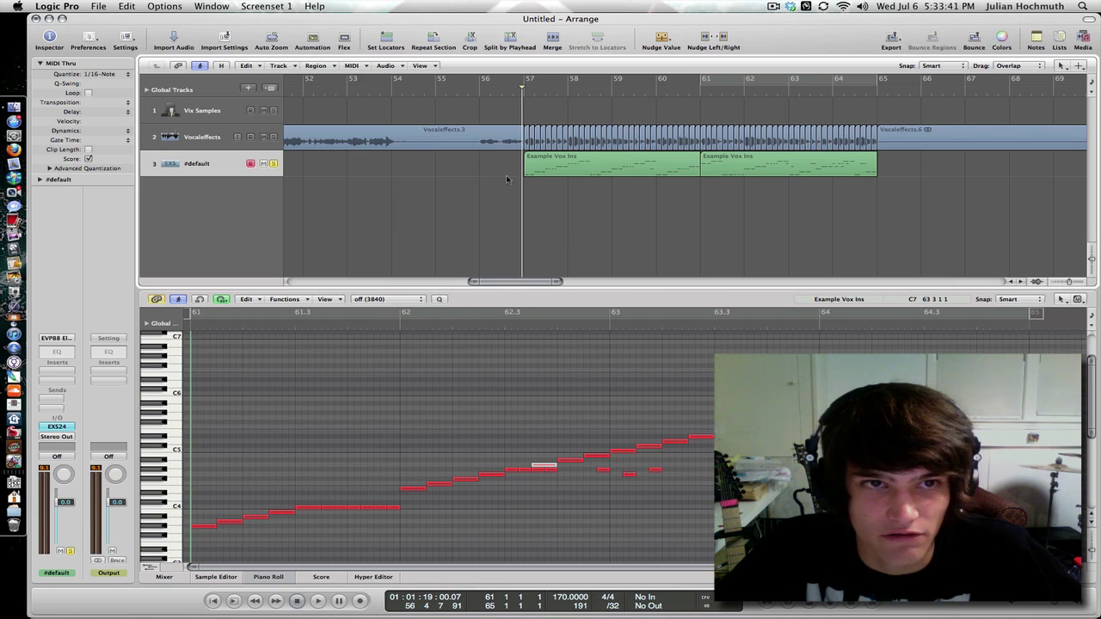
pyautogui.hscroll(-5, 513, 176)
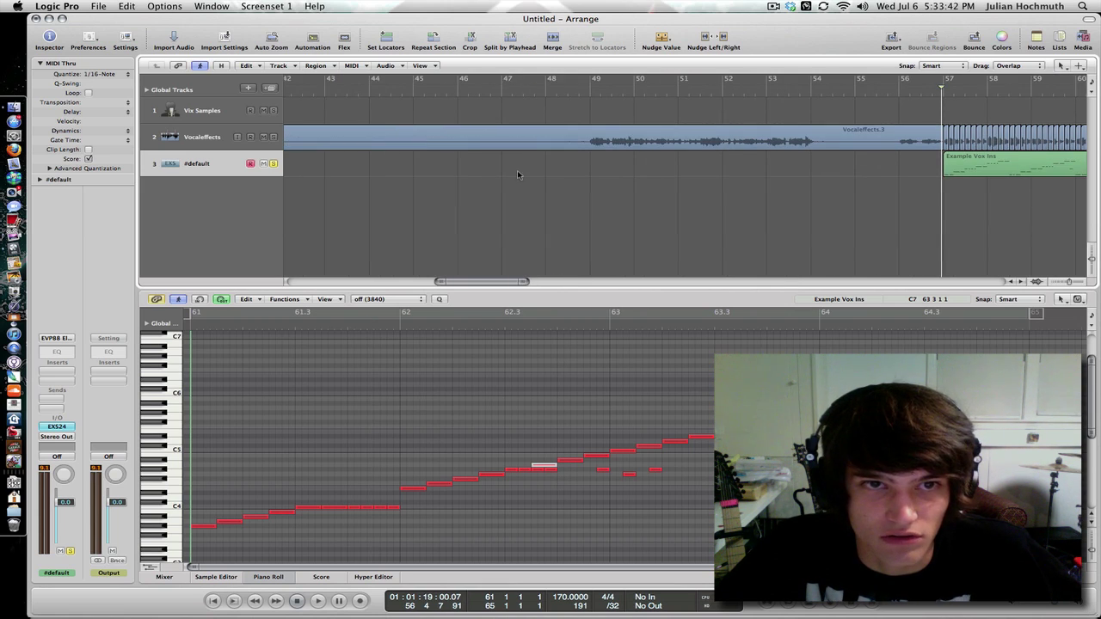
pyautogui.click(268, 577)
pyautogui.hscroll(5, 878, 205)
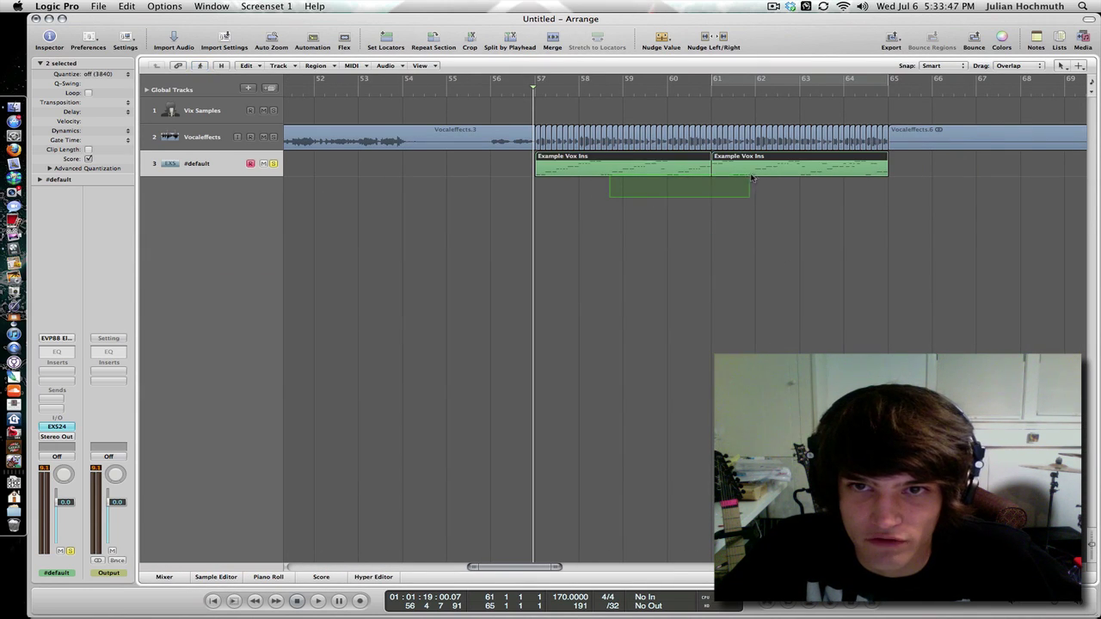
pyautogui.click(1082, 38)
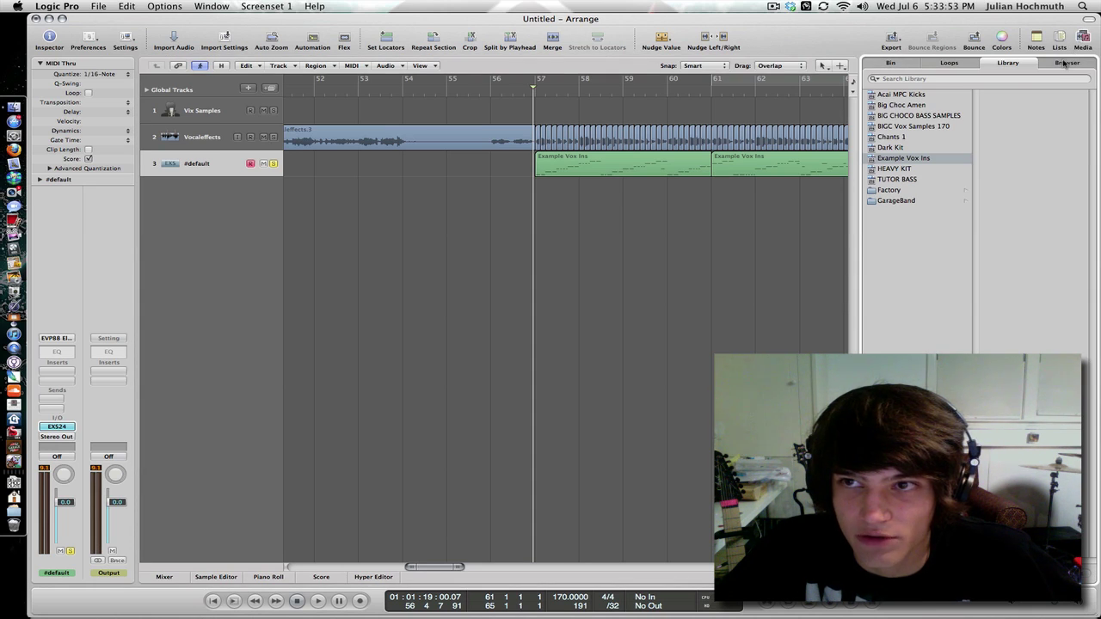
pyautogui.click(1065, 63)
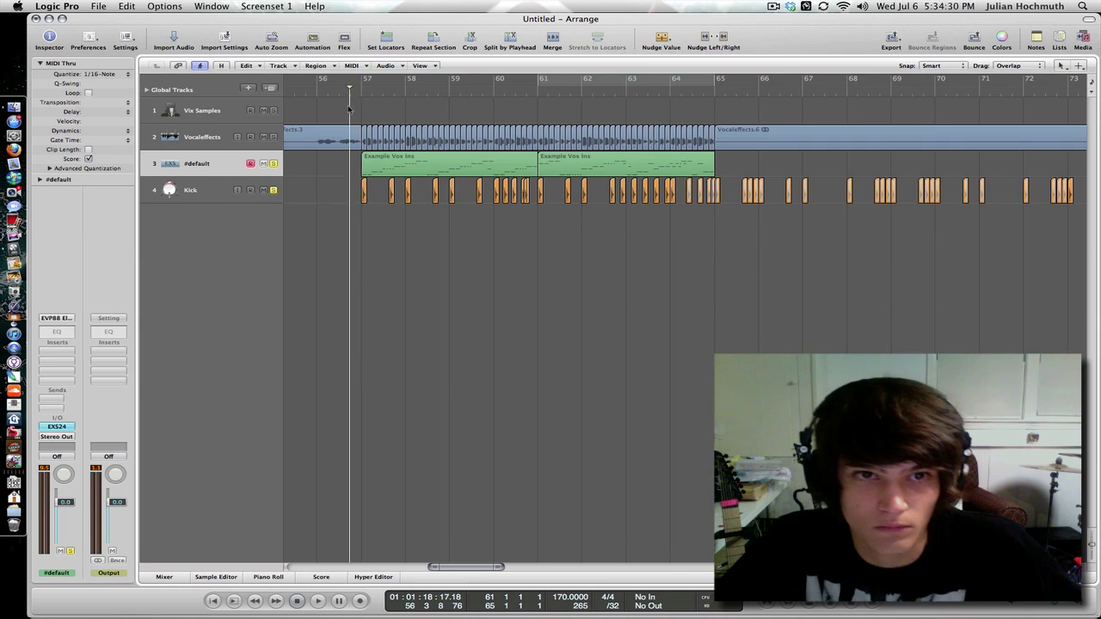
pyautogui.press('space')
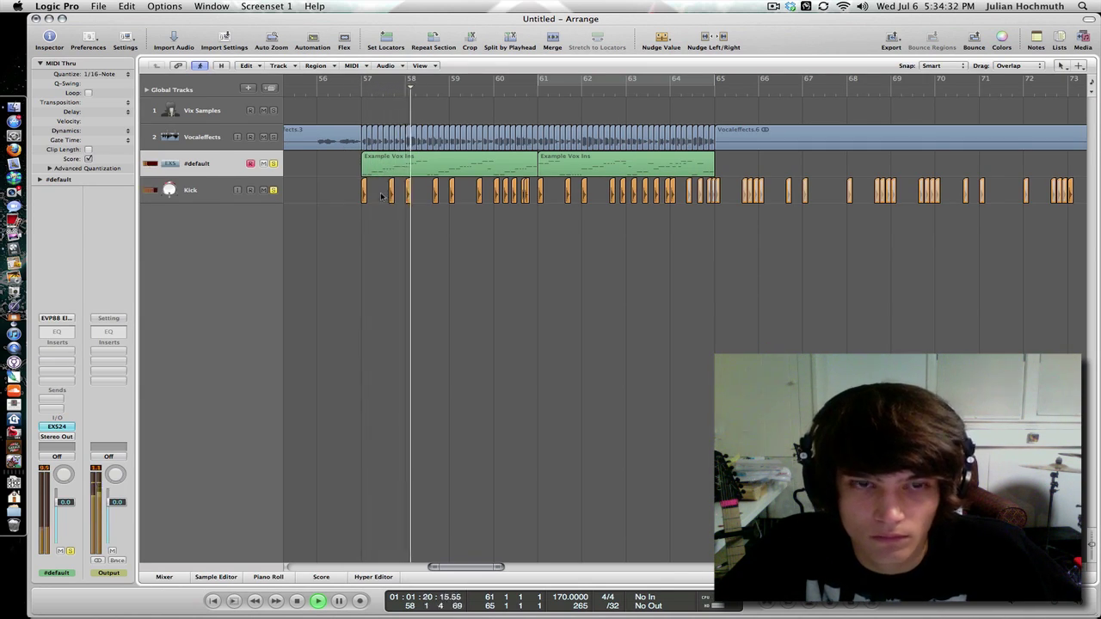
pyautogui.click(357, 98)
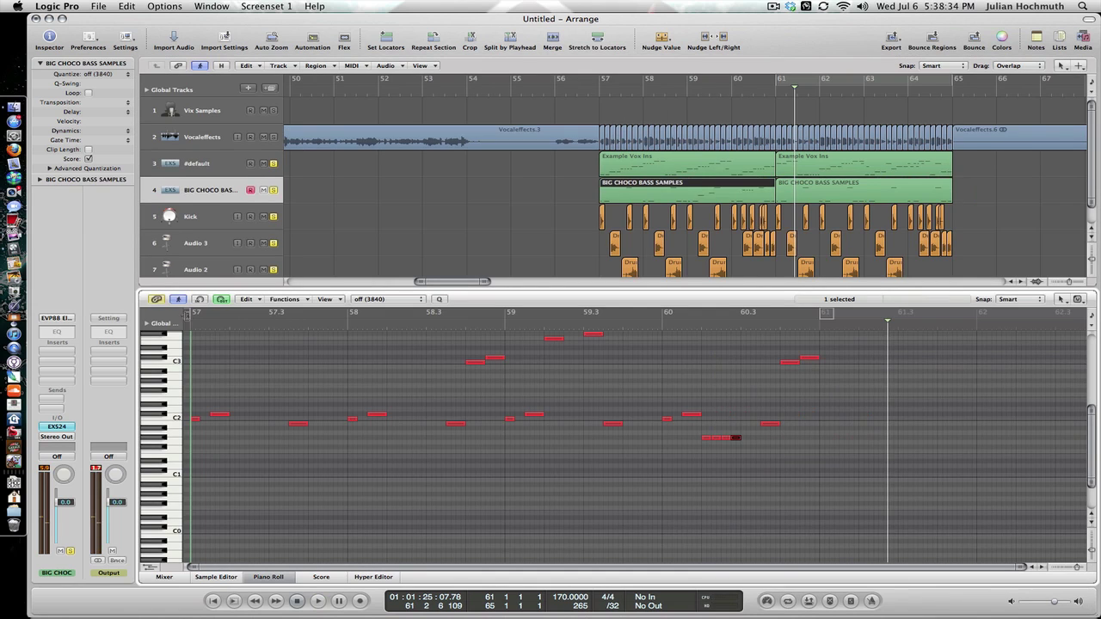
# Play the arrangement with the BIG CHOCO BASS SAMPLES bass and drums, then replay from just before bar 57.
pyautogui.press('space')
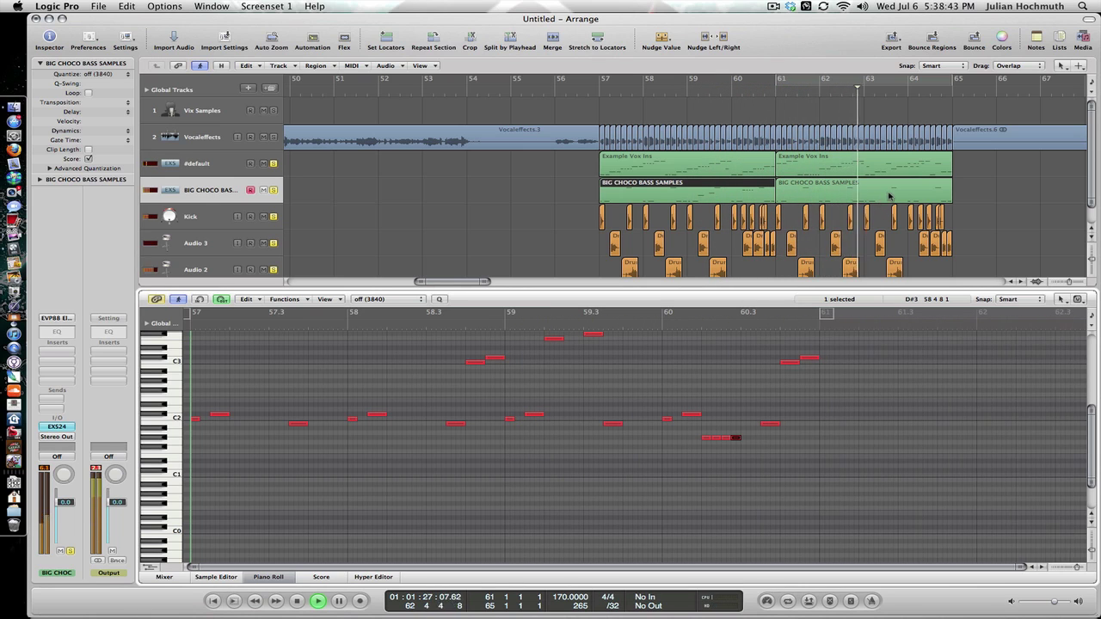
pyautogui.click(1011, 199)
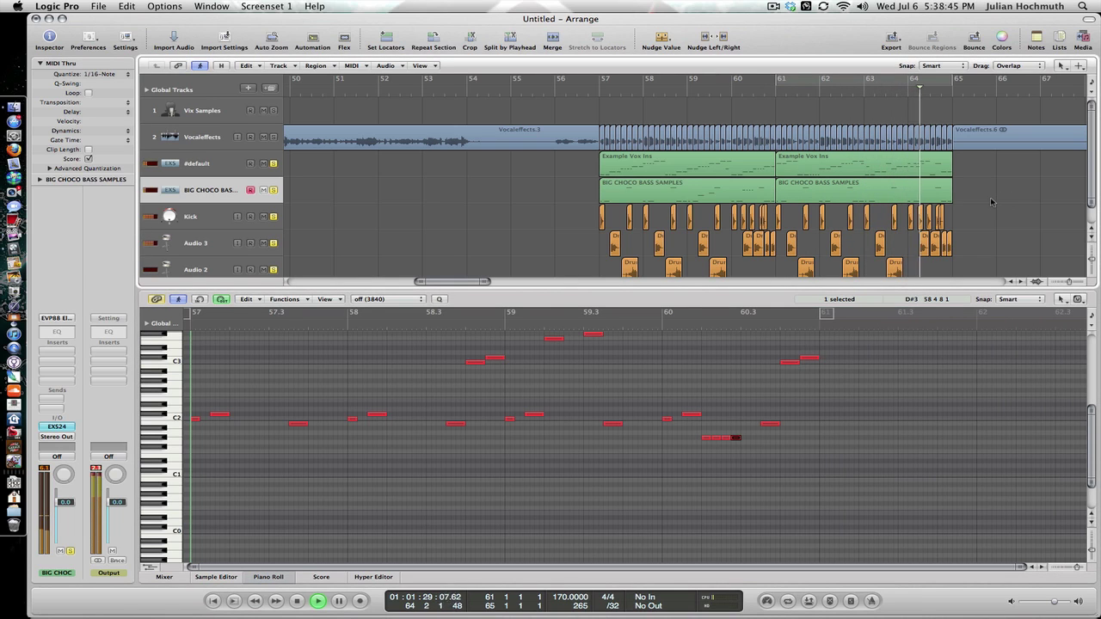
pyautogui.press('space')
pyautogui.scroll(-1, 559, 179)
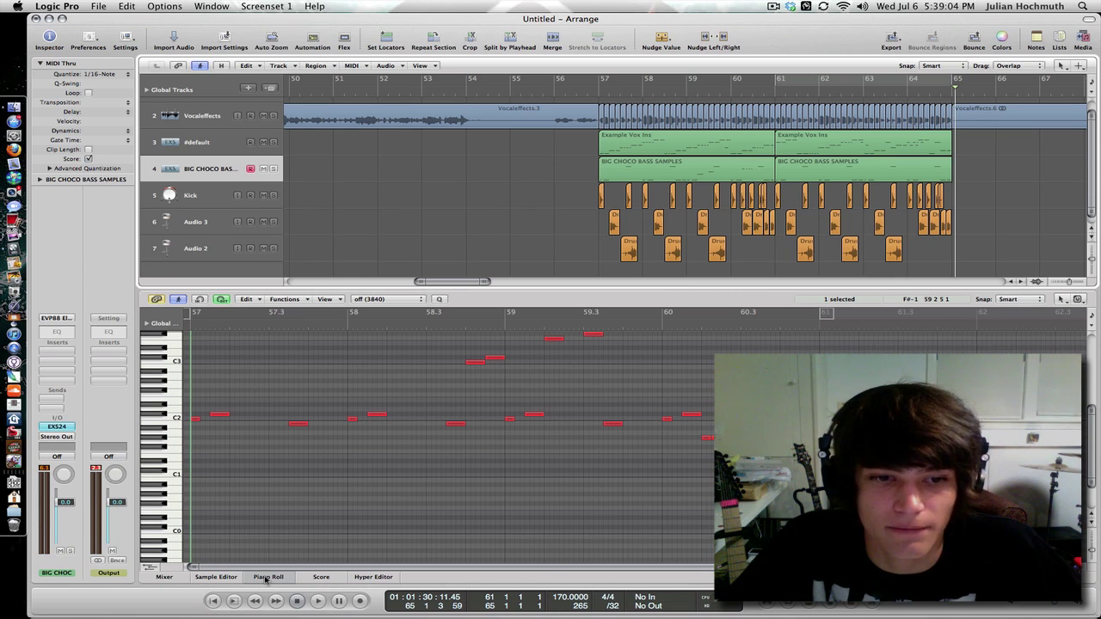
pyautogui.click(621, 177)
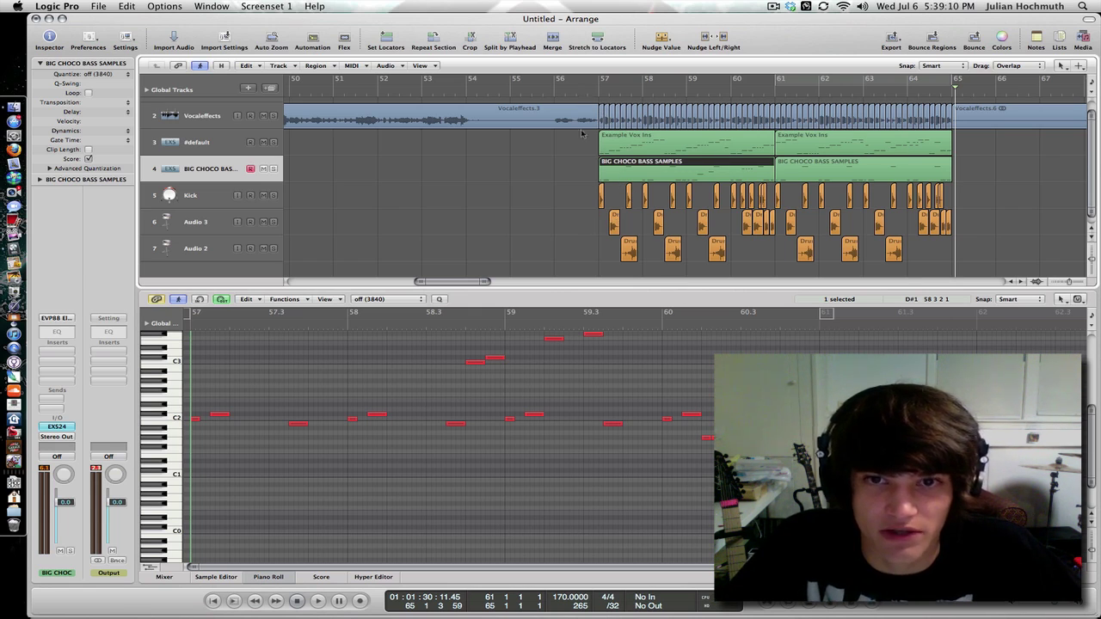
pyautogui.moveTo(584, 210); pyautogui.dragTo(576, 130)
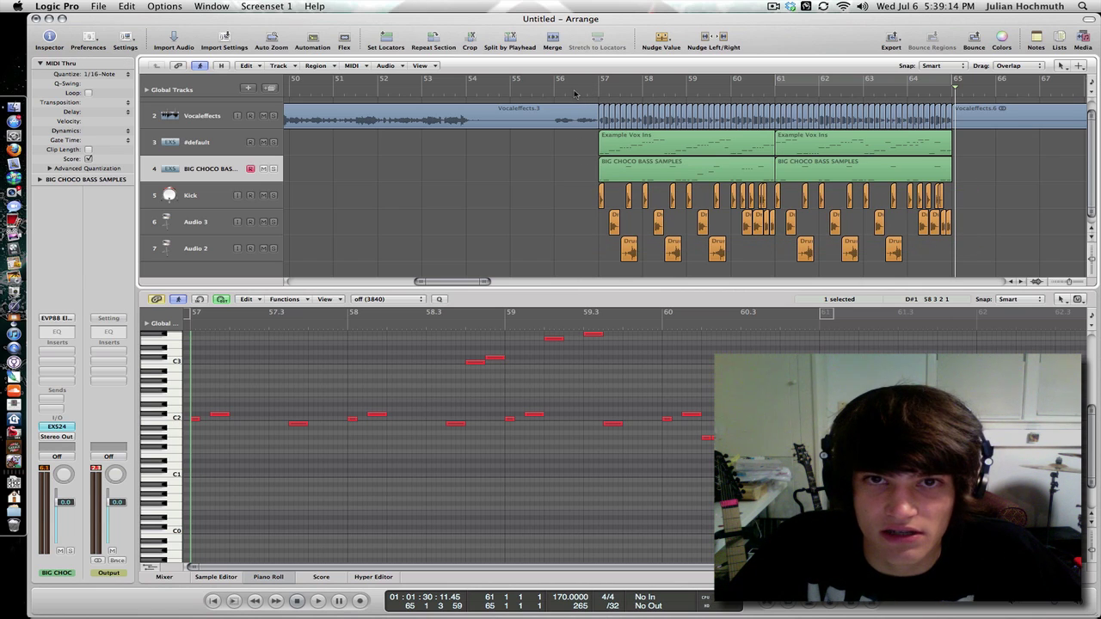
pyautogui.doubleClick(551, 96)
pyautogui.press('Up')
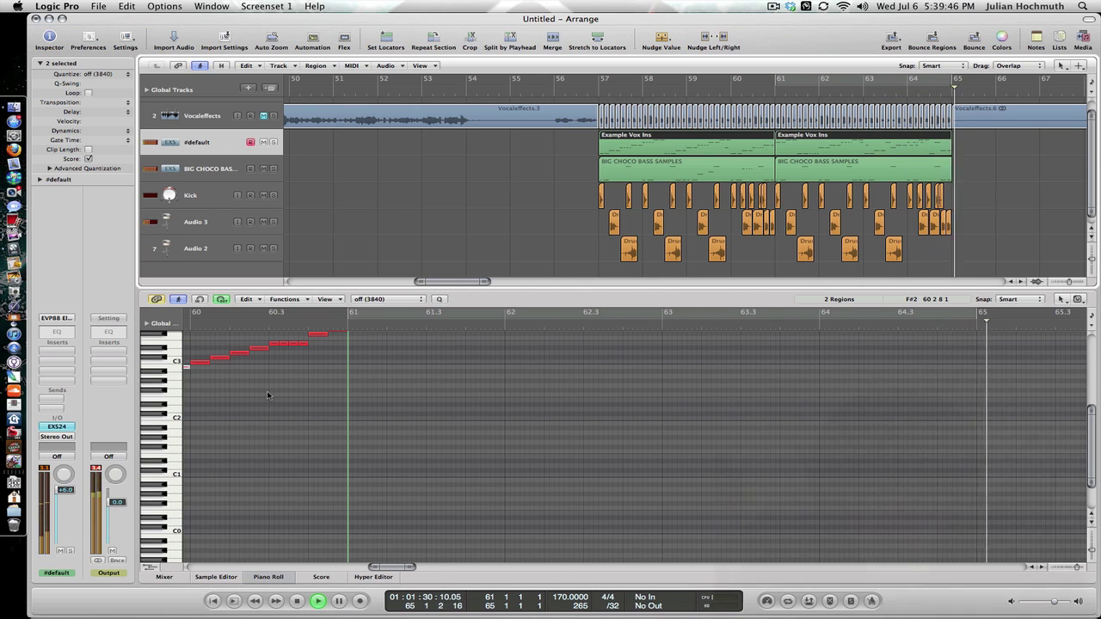
pyautogui.press('space')
# Deselect the vocal regions, close the Piano Roll, and open then close the Media Browser.
pyautogui.click(432, 212)
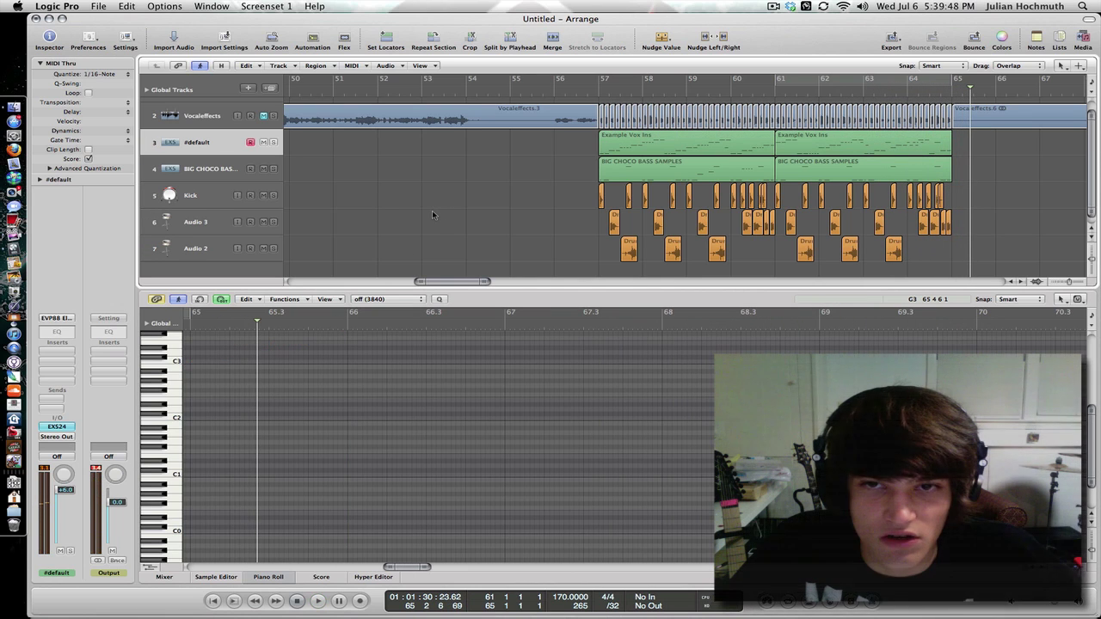
pyautogui.click(271, 577)
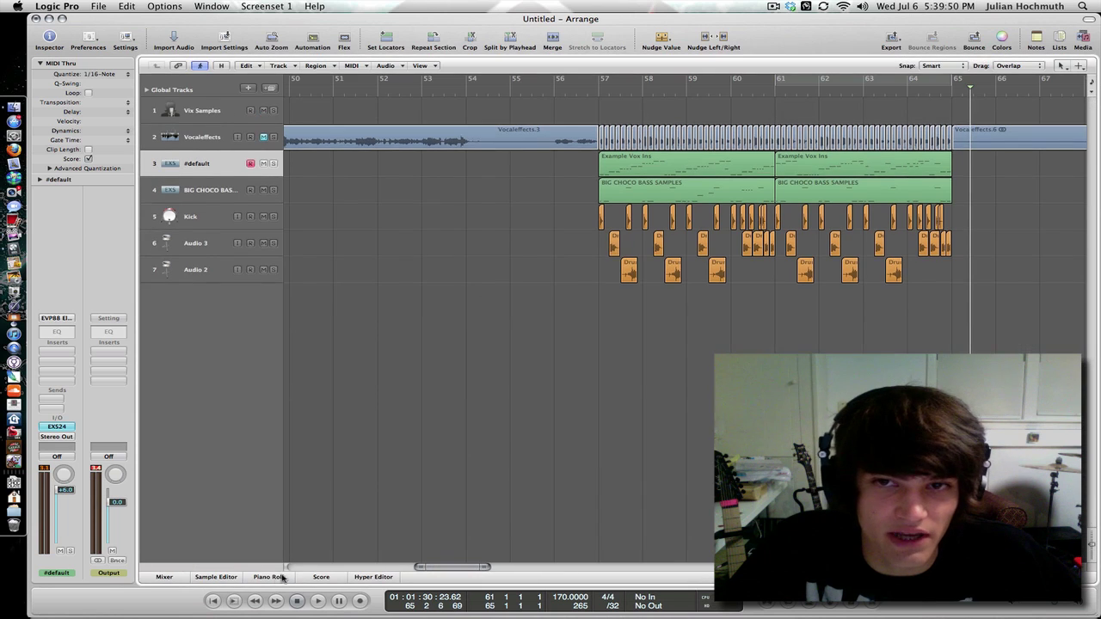
pyautogui.hscroll(5, 650, 373)
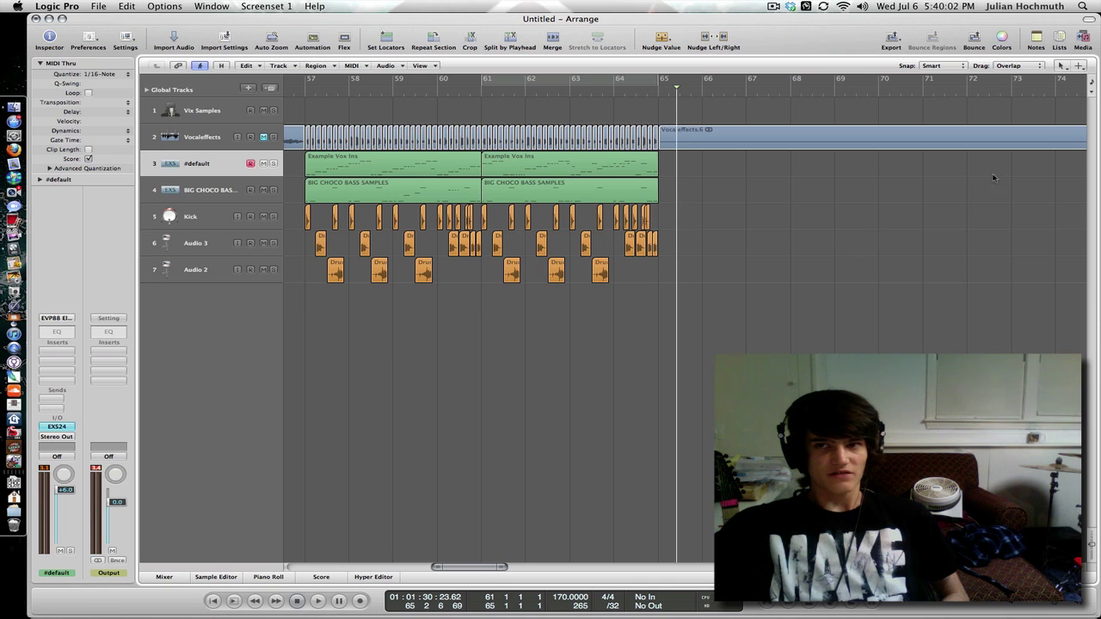
pyautogui.click(1084, 38)
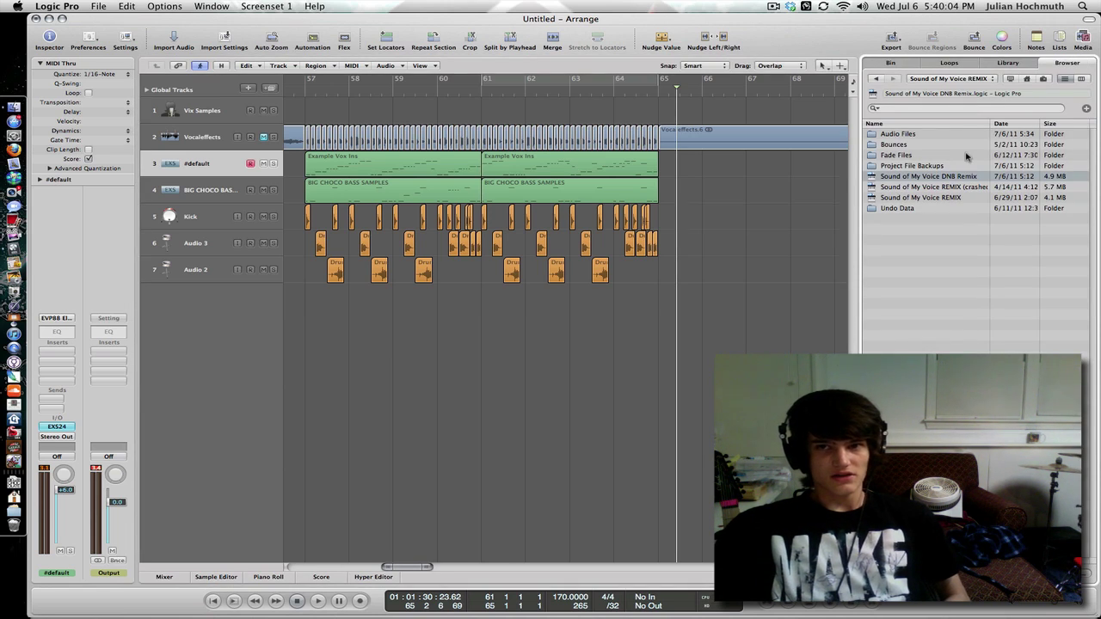
pyautogui.click(1086, 43)
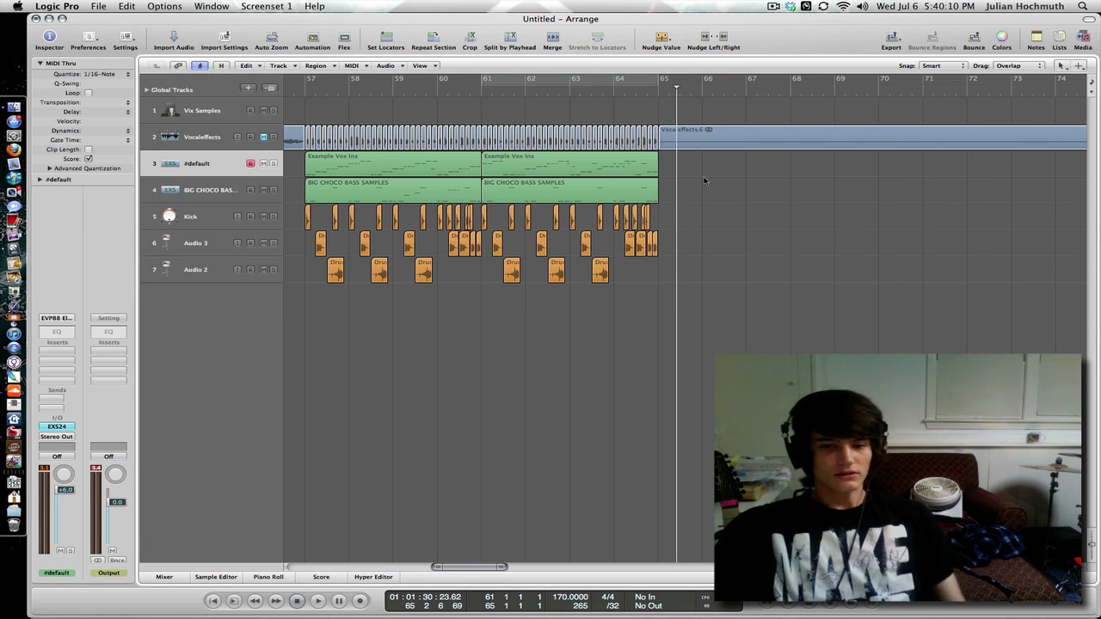
# Marquee-select the bass, Kick, Audio 3 and Audio 2 regions from bar 57, then clear the selection.
pyautogui.moveTo(685, 192); pyautogui.dragTo(606, 327)
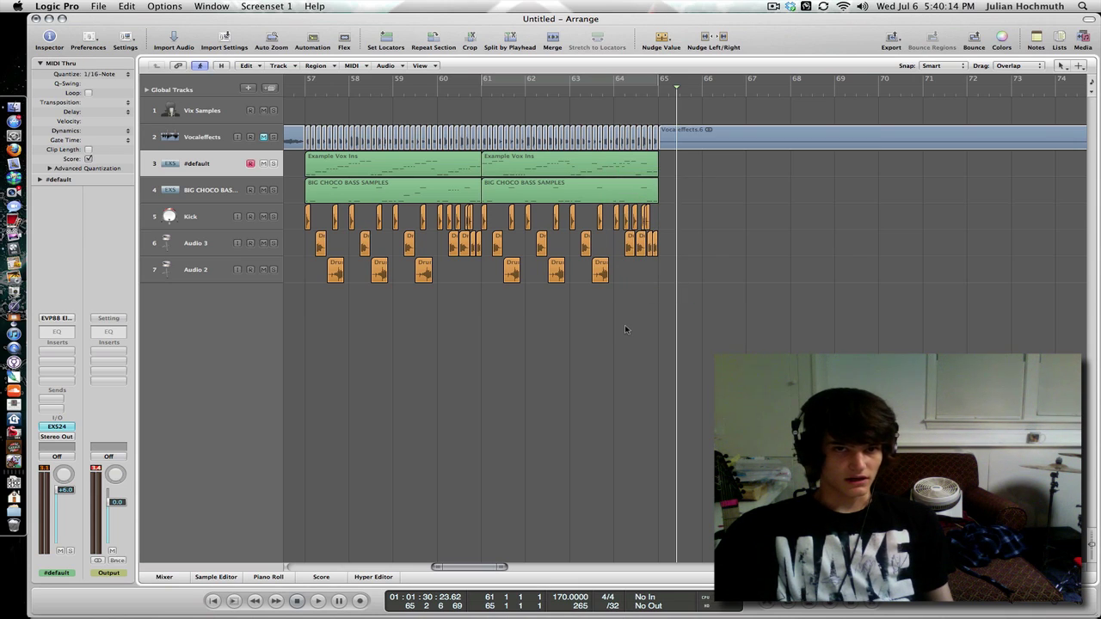
pyautogui.moveTo(564, 316); pyautogui.dragTo(448, 331)
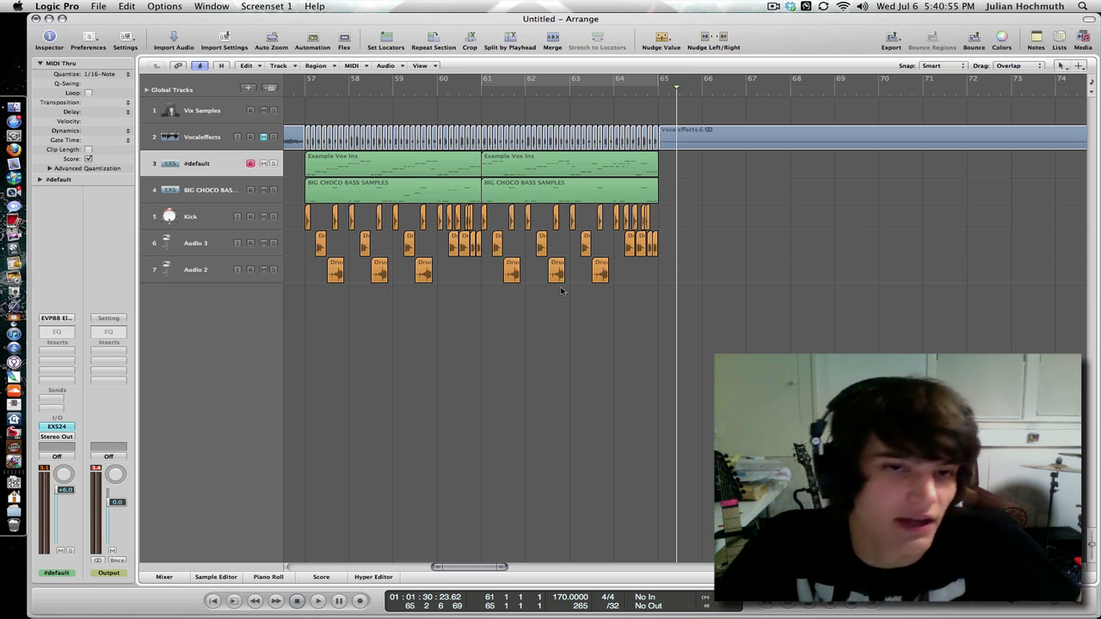
pyautogui.moveTo(704, 171); pyautogui.dragTo(732, 204)
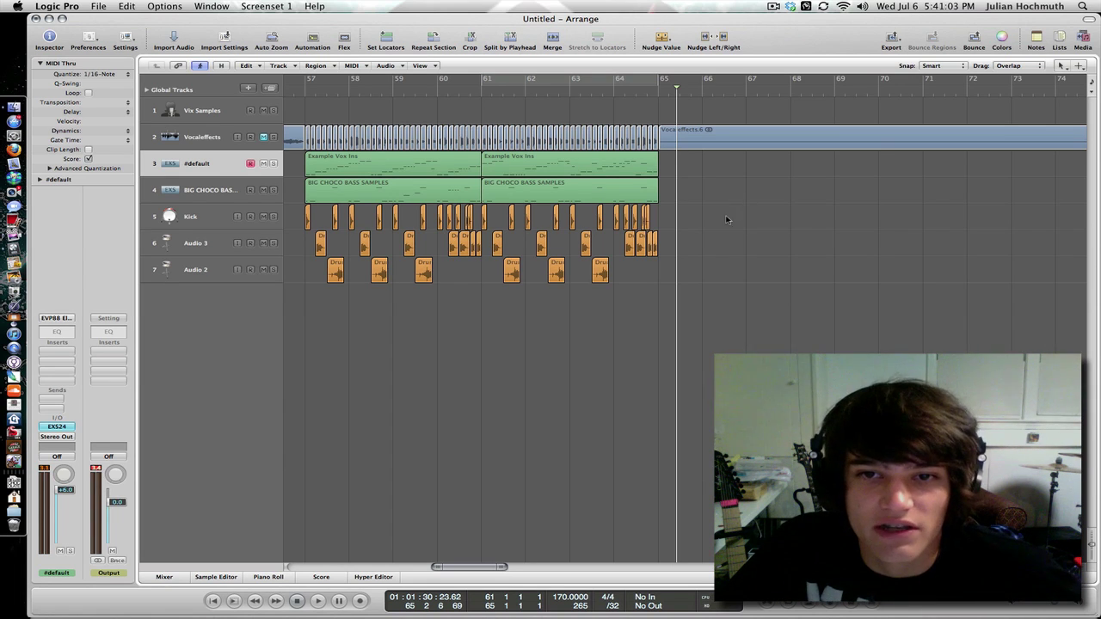
pyautogui.moveTo(725, 215); pyautogui.dragTo(478, 316)
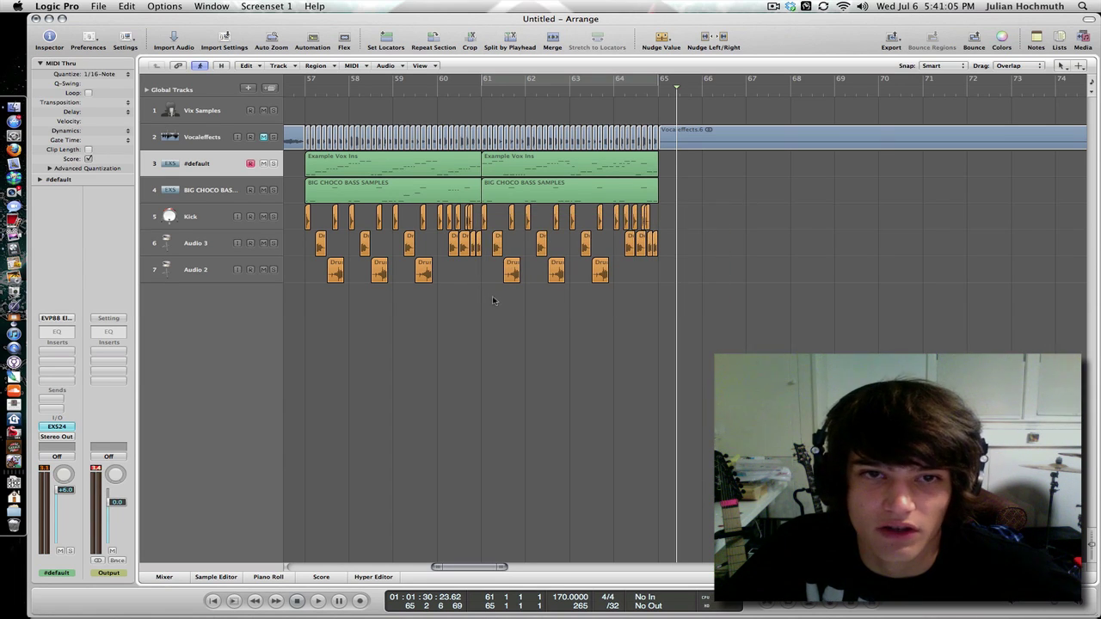
pyautogui.hscroll(-7, 508, 258)
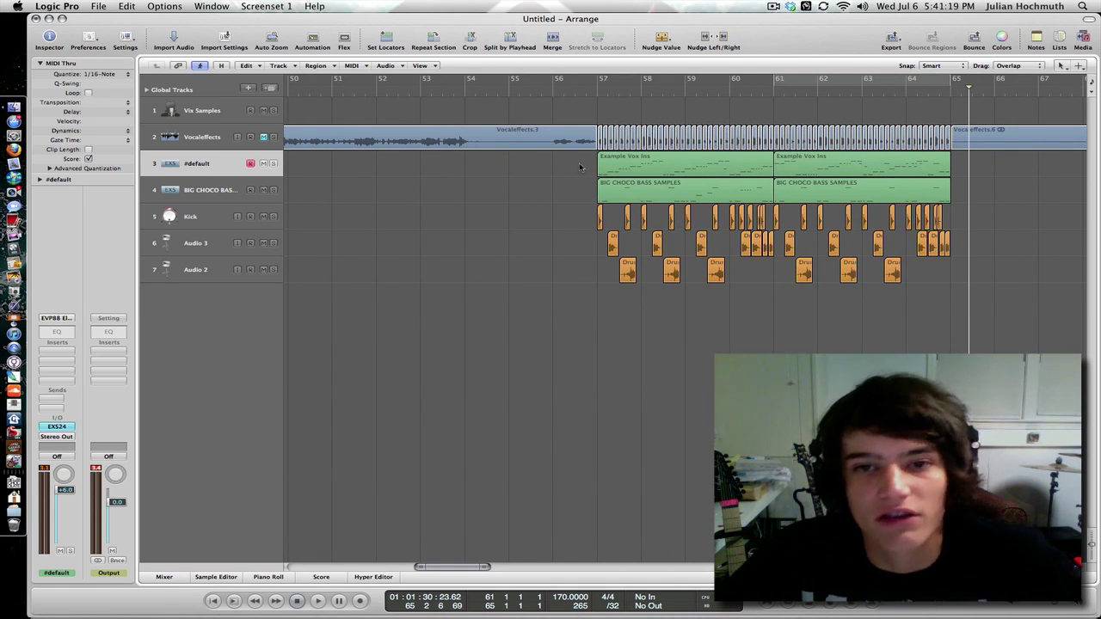
pyautogui.moveTo(586, 177); pyautogui.dragTo(955, 306)
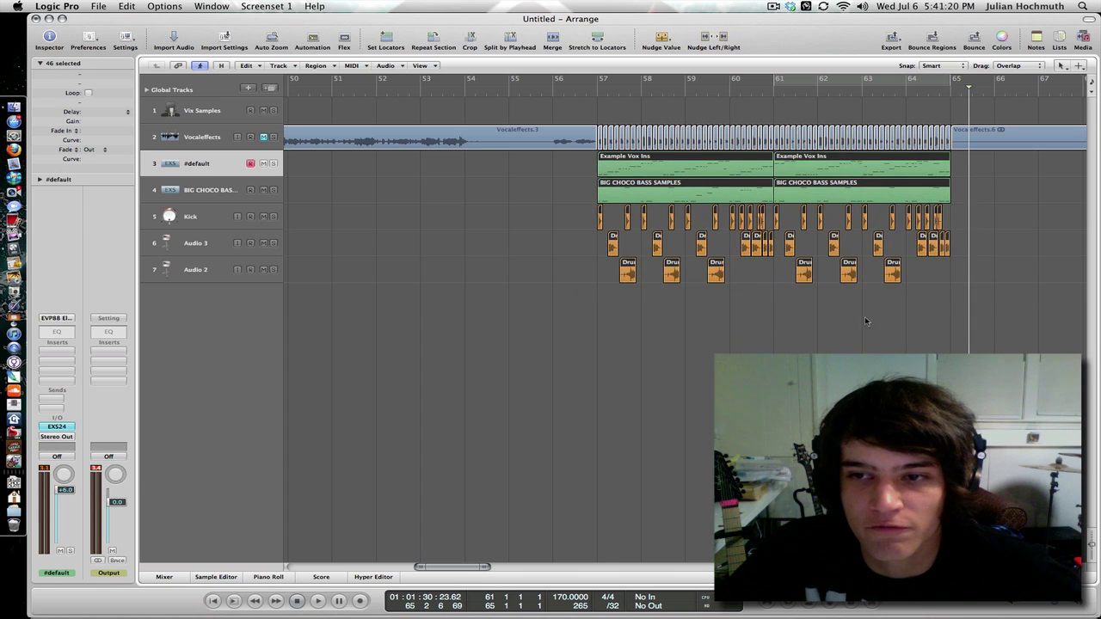
pyautogui.click(792, 323)
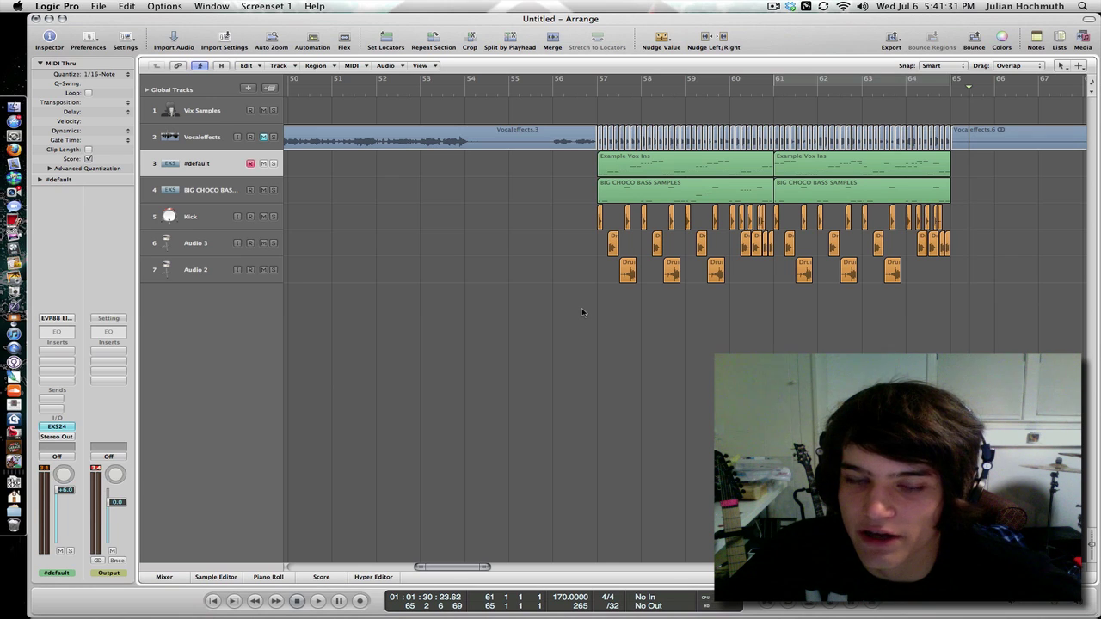
pyautogui.moveTo(576, 222); pyautogui.dragTo(637, 281)
pyautogui.click(651, 302)
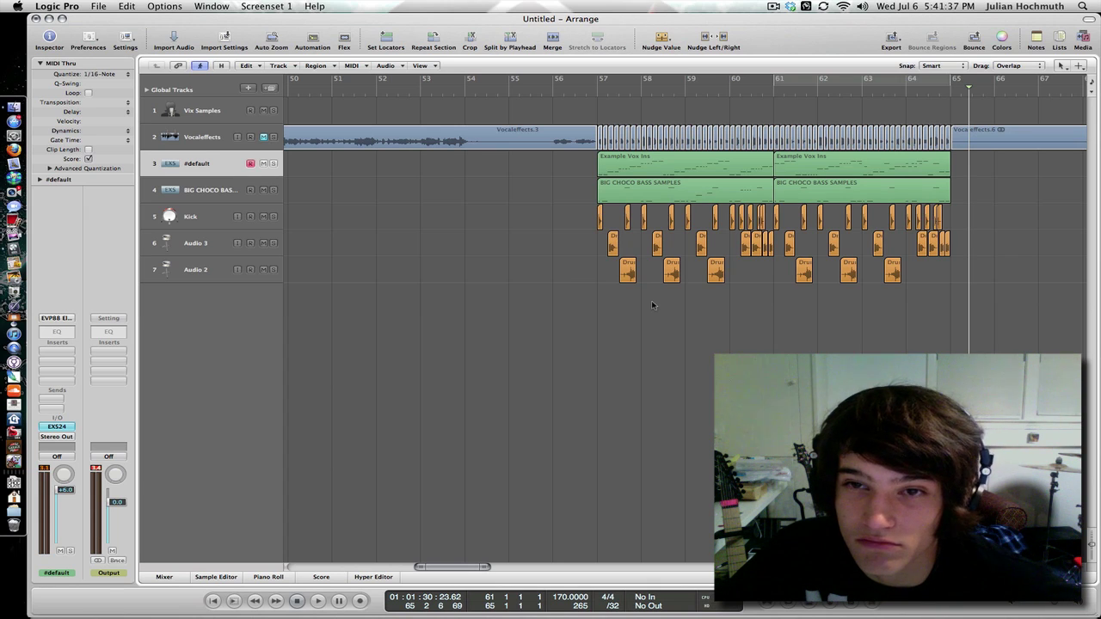